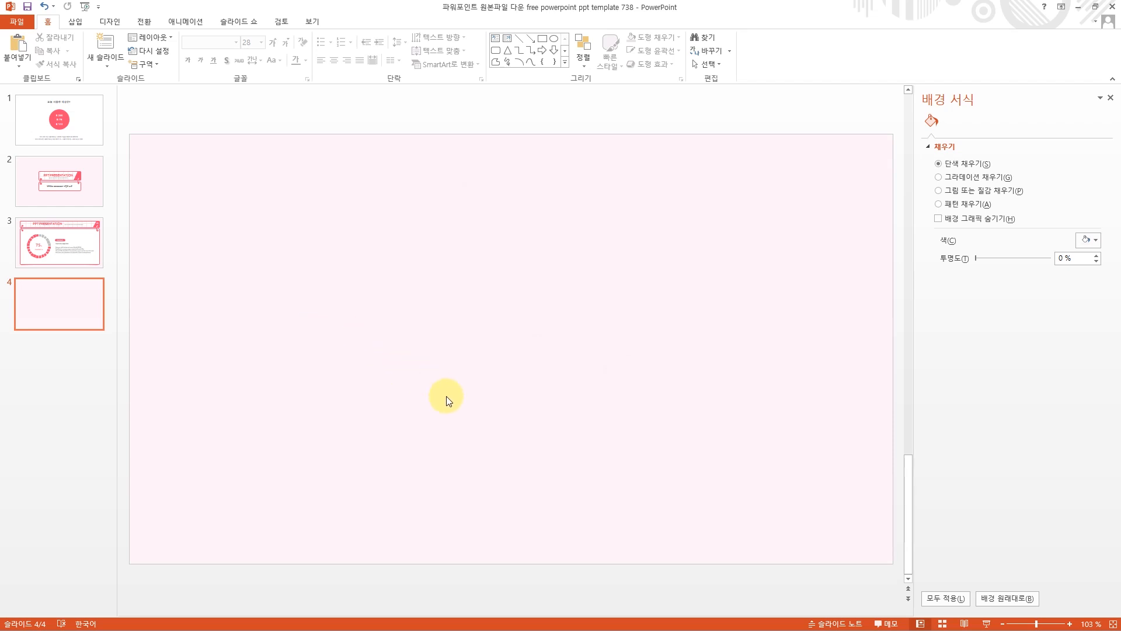
# Draw a rounded rectangle banner about 30.9 cm wide and 2.46 cm high across the upper part of slide 4.
pyautogui.click(70, 22)
pyautogui.click(185, 56)
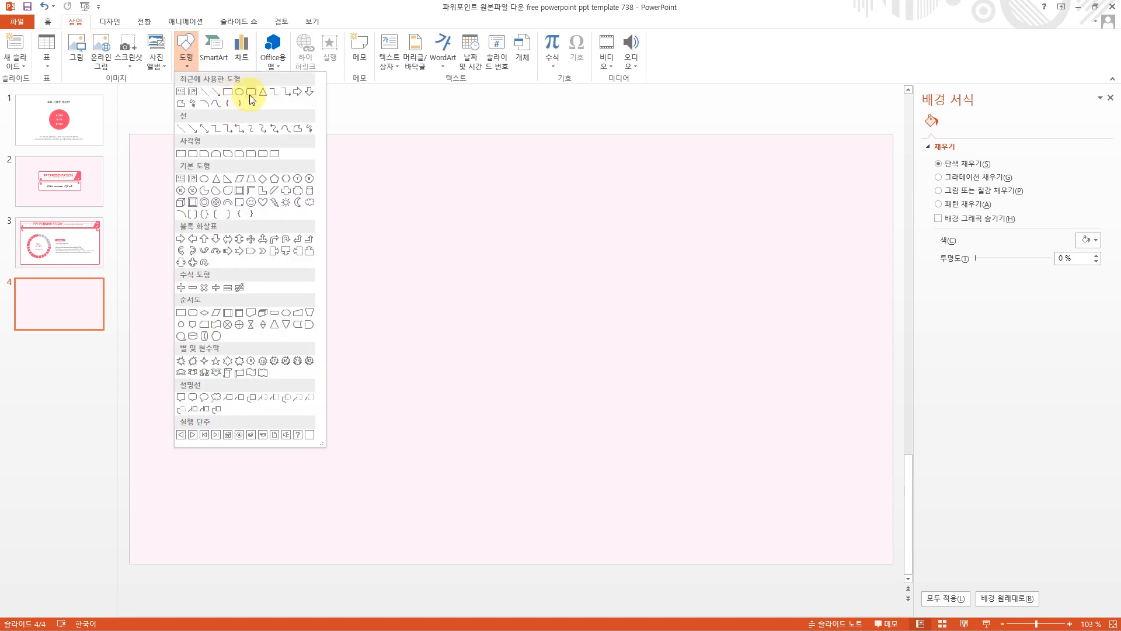
pyautogui.click(251, 92)
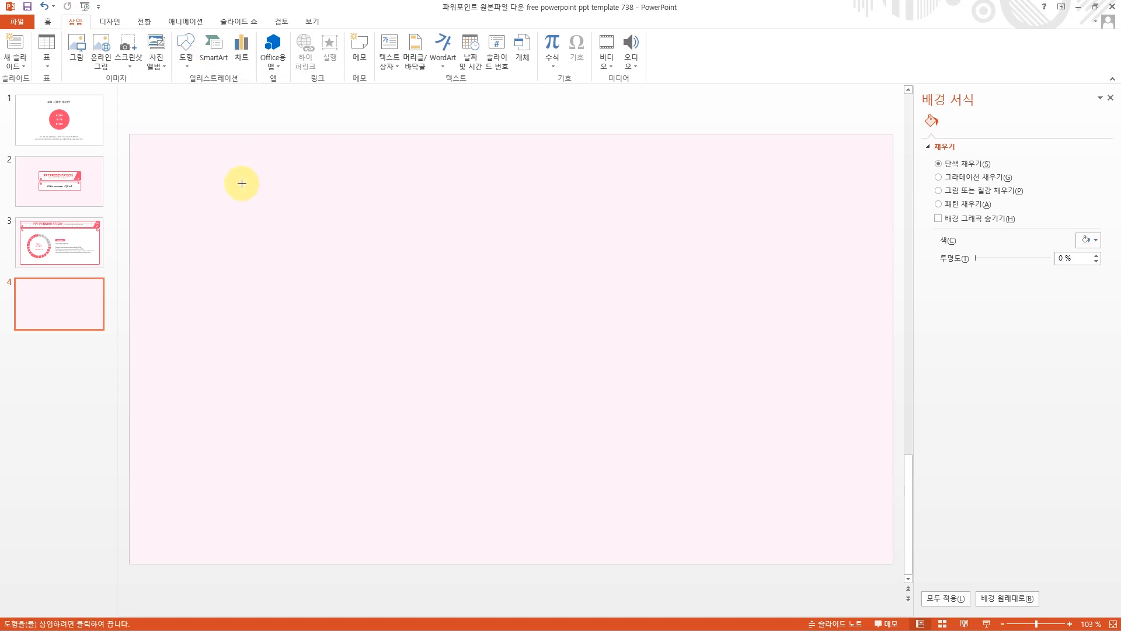
pyautogui.moveTo(184, 171); pyautogui.dragTo(879, 226)
pyautogui.moveTo(751, 208); pyautogui.dragTo(727, 197)
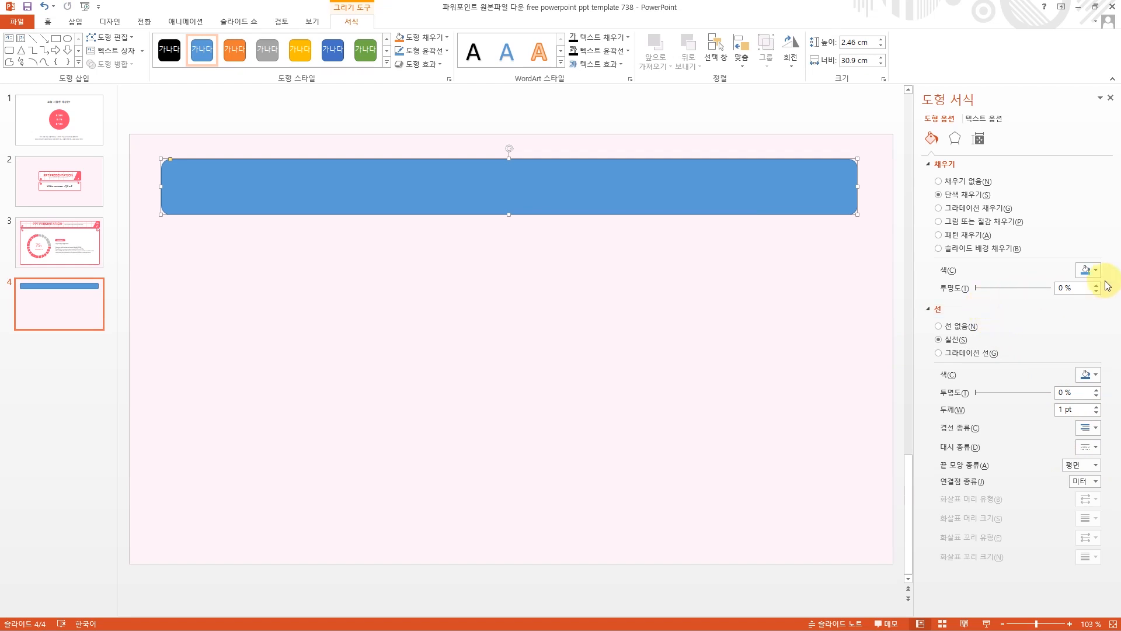
# Copy the pink RGB circle from slide 1 and paste it onto slide 4 as a colour sample.
pyautogui.click(1086, 270)
pyautogui.click(76, 135)
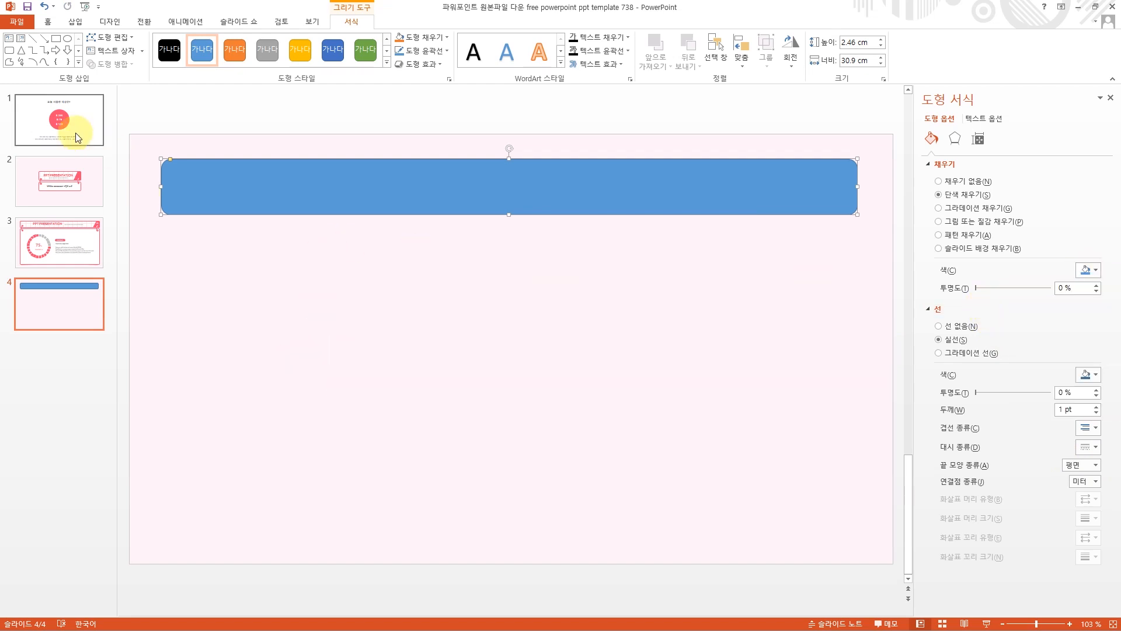
pyautogui.click(446, 303)
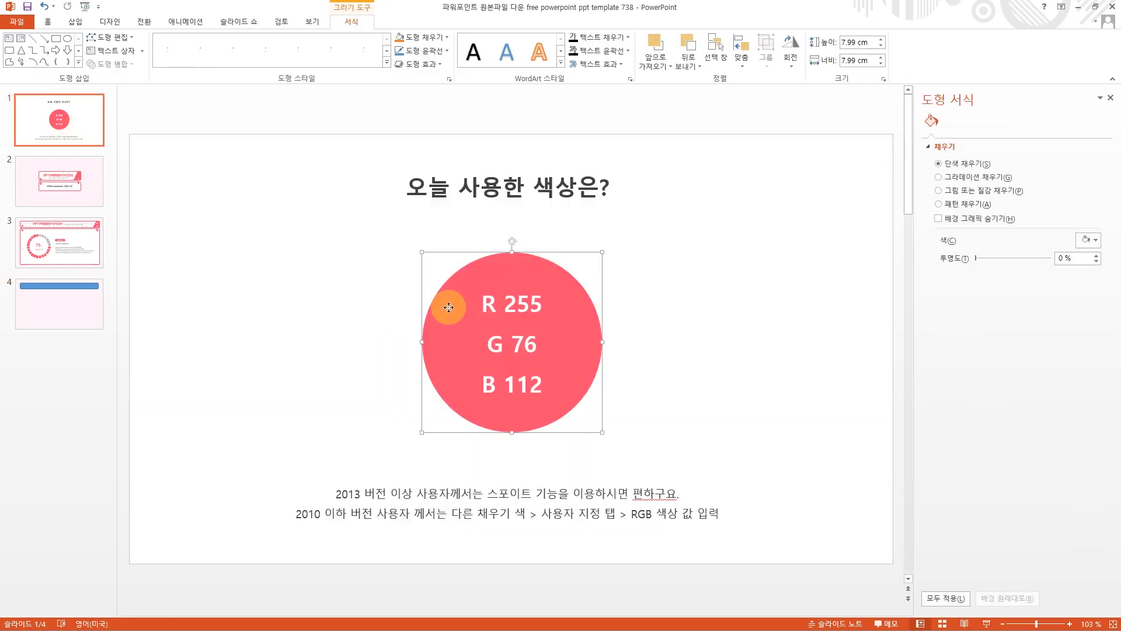
pyautogui.click(71, 310)
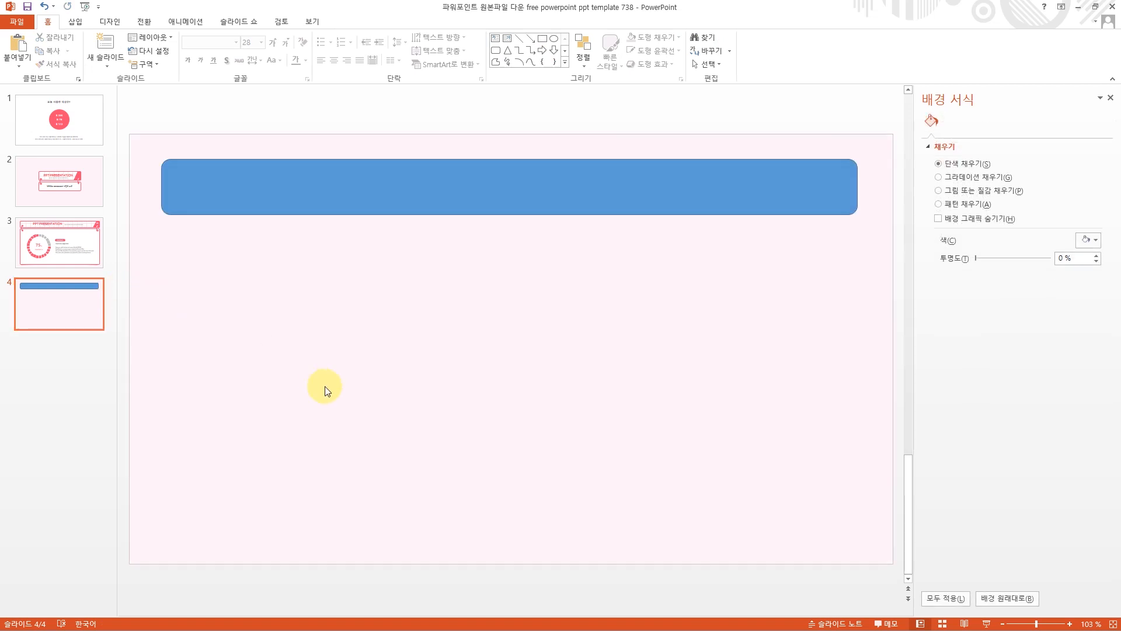
pyautogui.hotkey('ctrl', 'v')
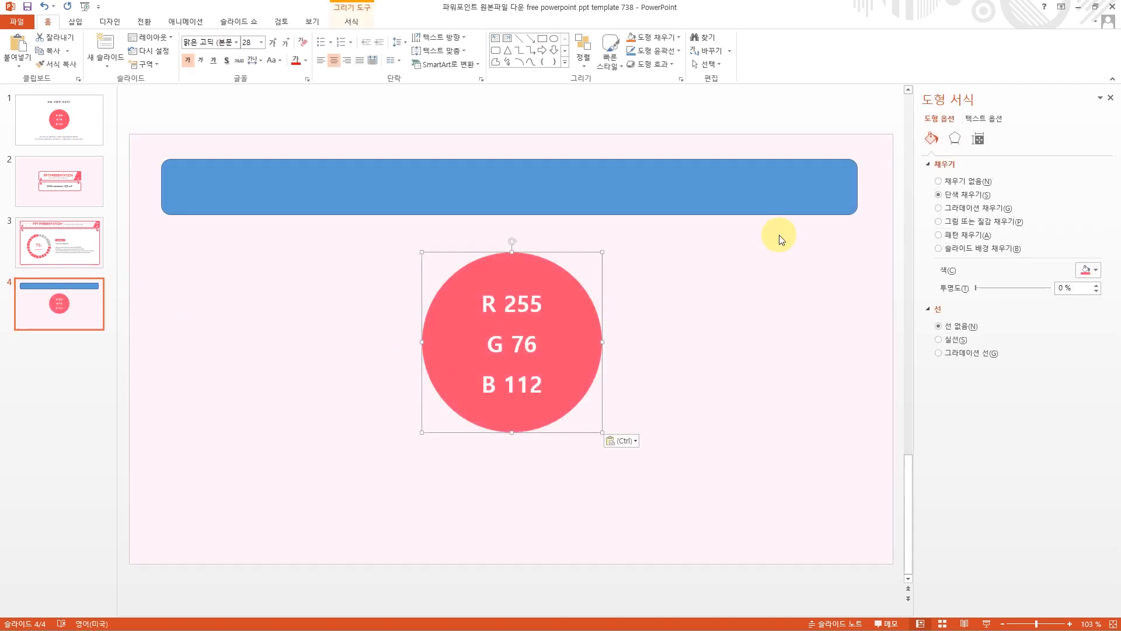
# Give the banner a 2.5 pt outline in the pink sampled from the circle with the eyedropper, and delete the circle.
pyautogui.click(794, 198)
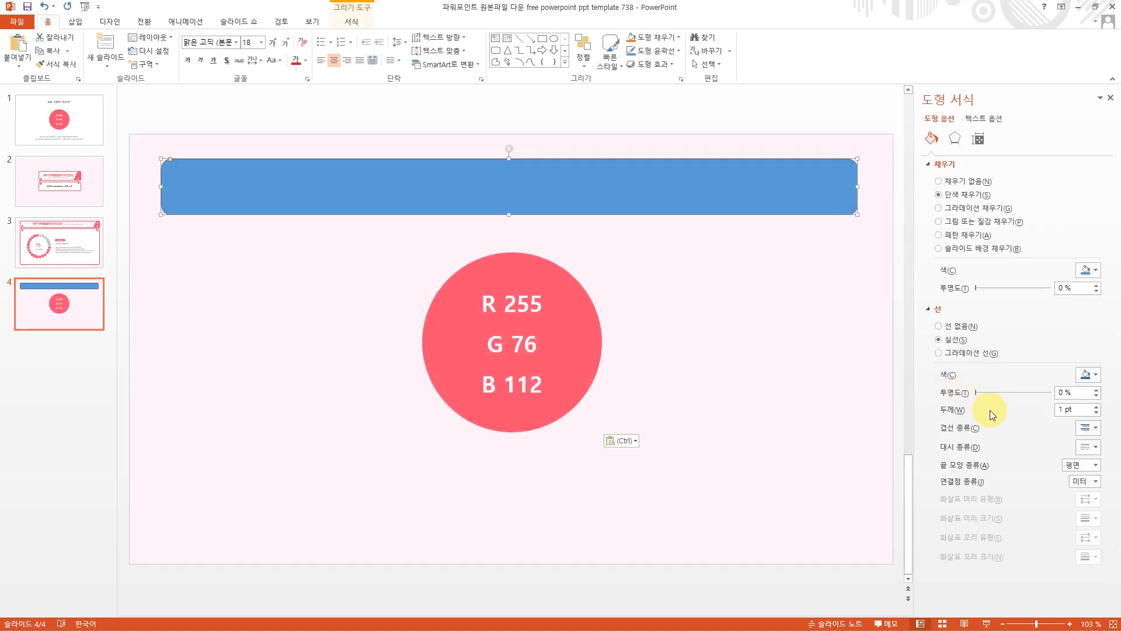
pyautogui.click(1087, 374)
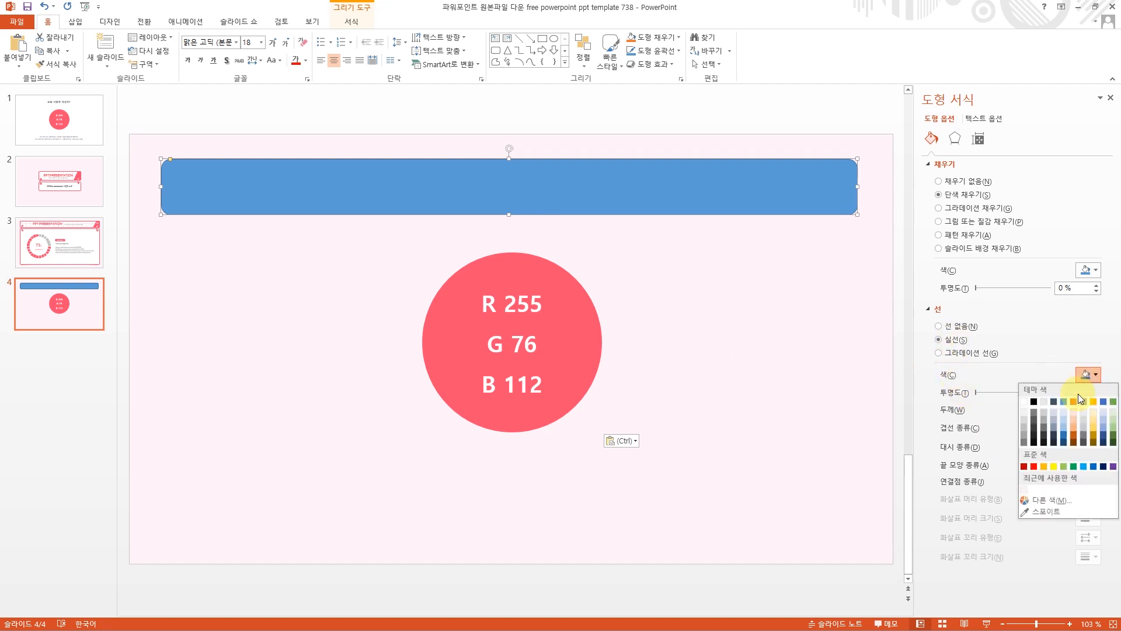
pyautogui.click(1047, 510)
pyautogui.moveTo(501, 310); pyautogui.dragTo(579, 327)
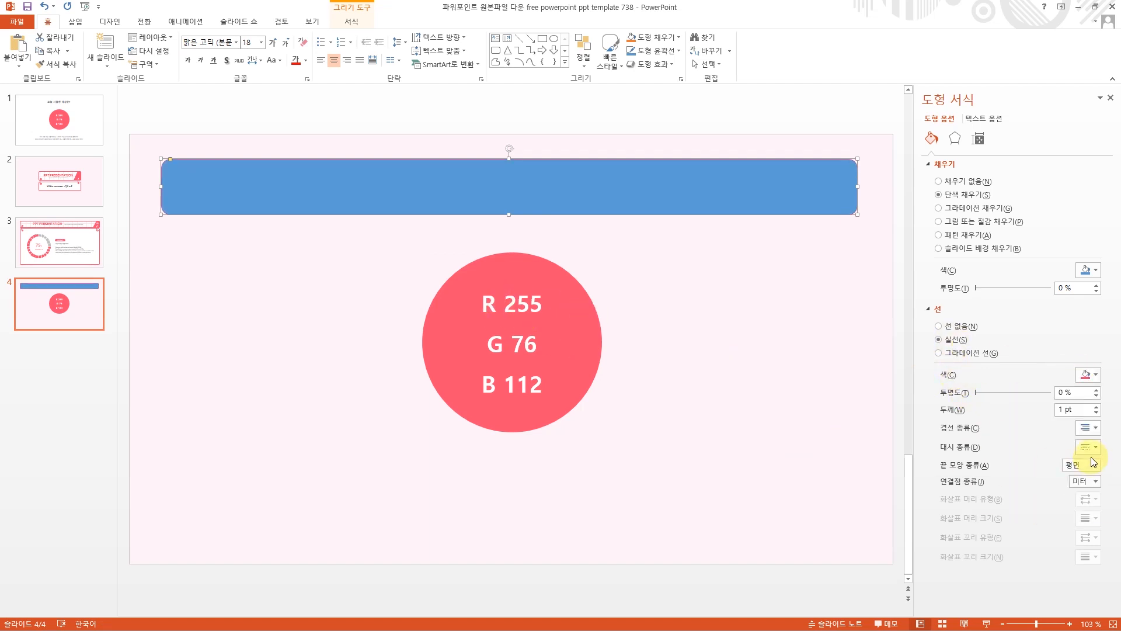
pyautogui.click(1095, 407)
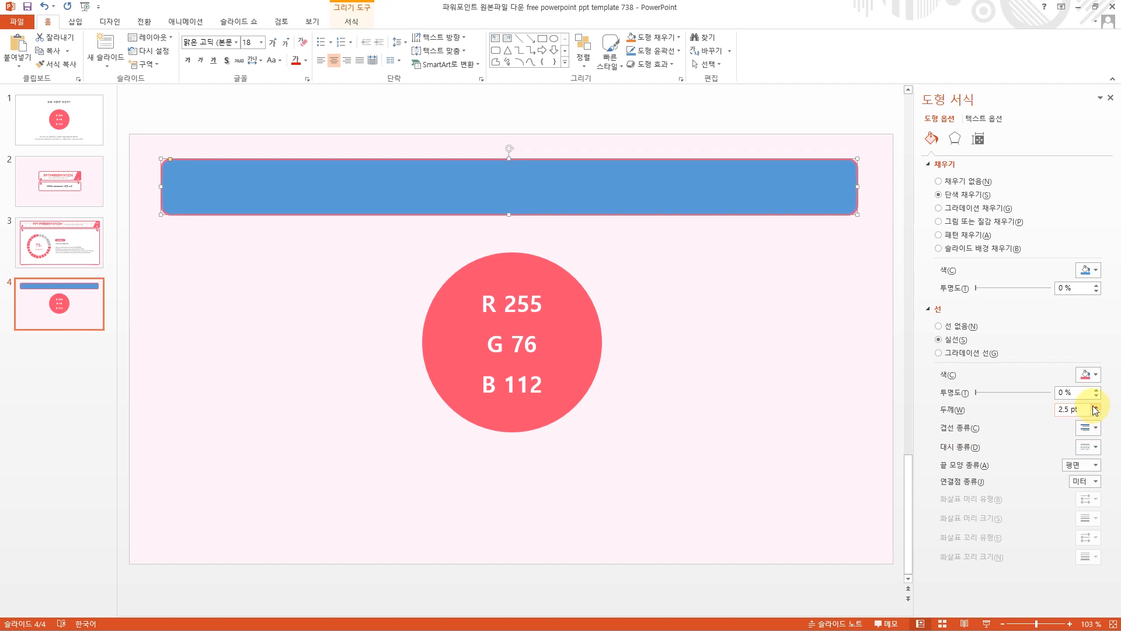
pyautogui.click(550, 358)
pyautogui.press('Delete')
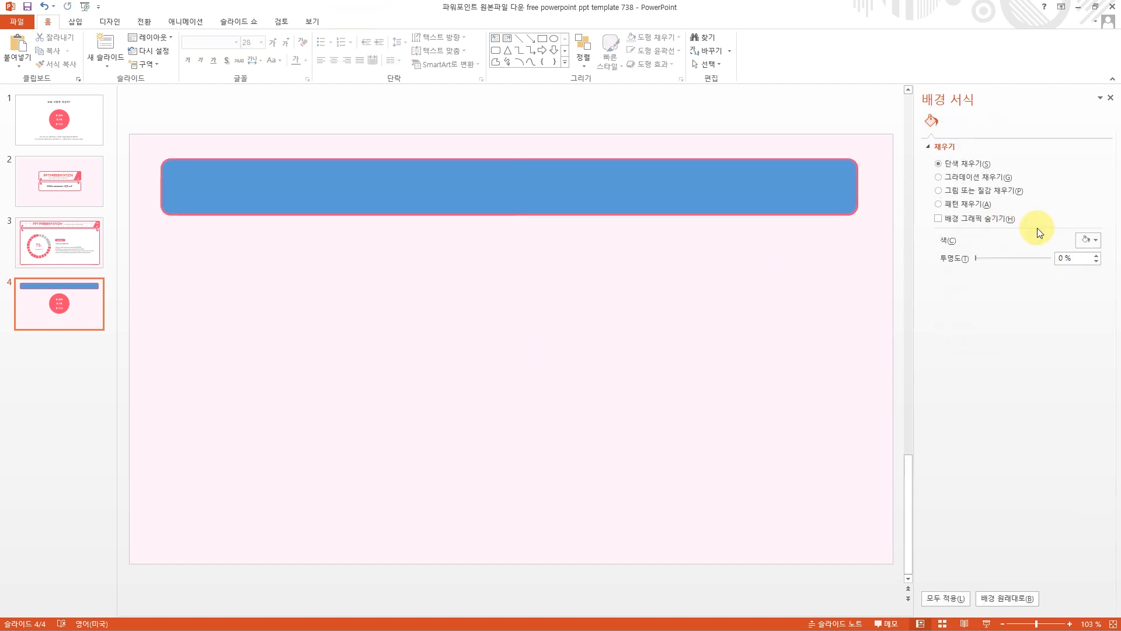
# Apply a pattern fill to the banner with the recently used strong pink as the foreground colour.
pyautogui.click(801, 190)
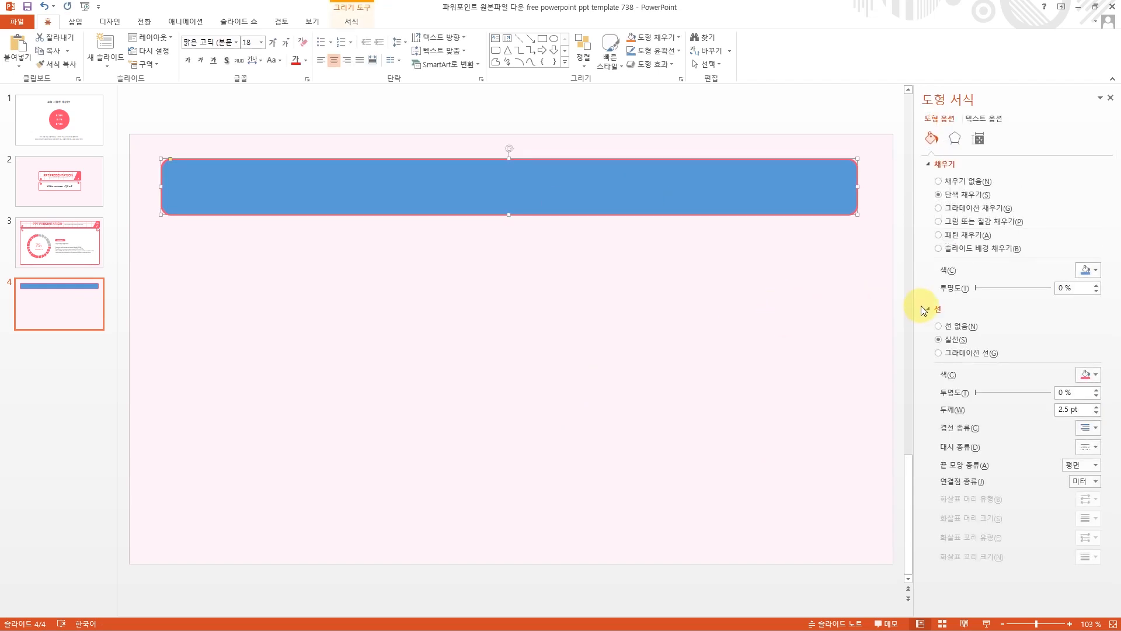
pyautogui.click(958, 237)
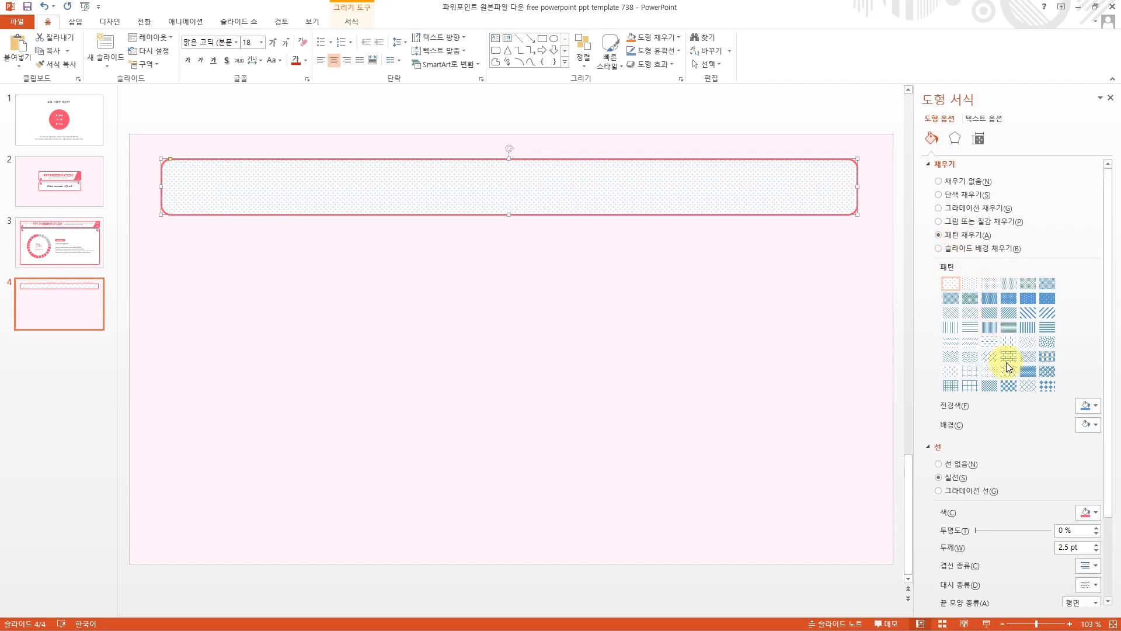
pyautogui.click(1087, 411)
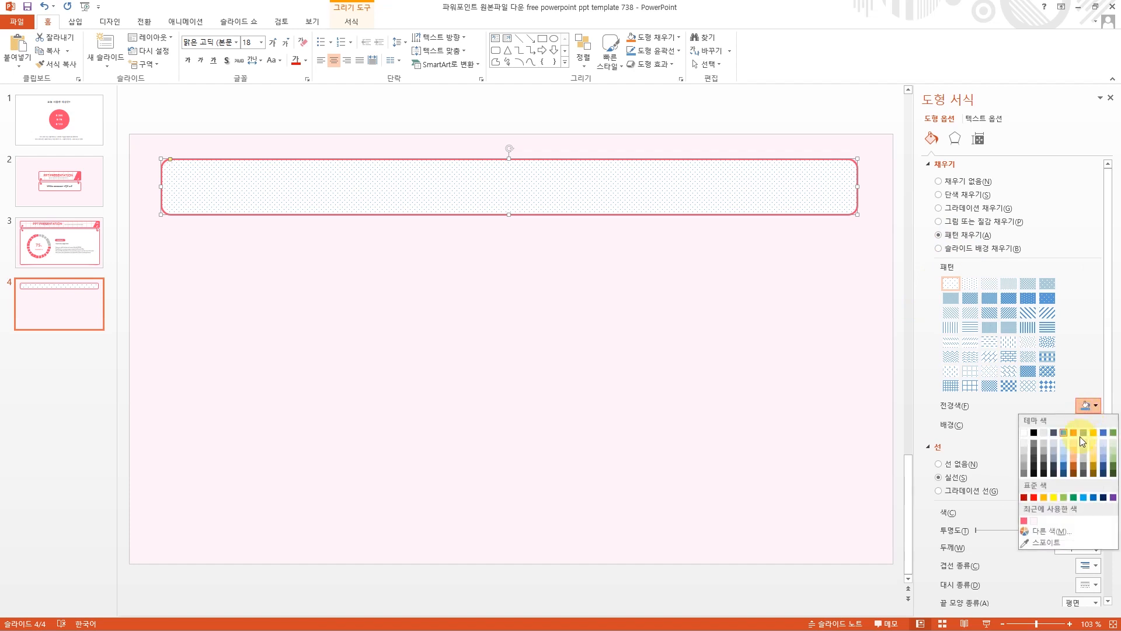
pyautogui.click(1034, 519)
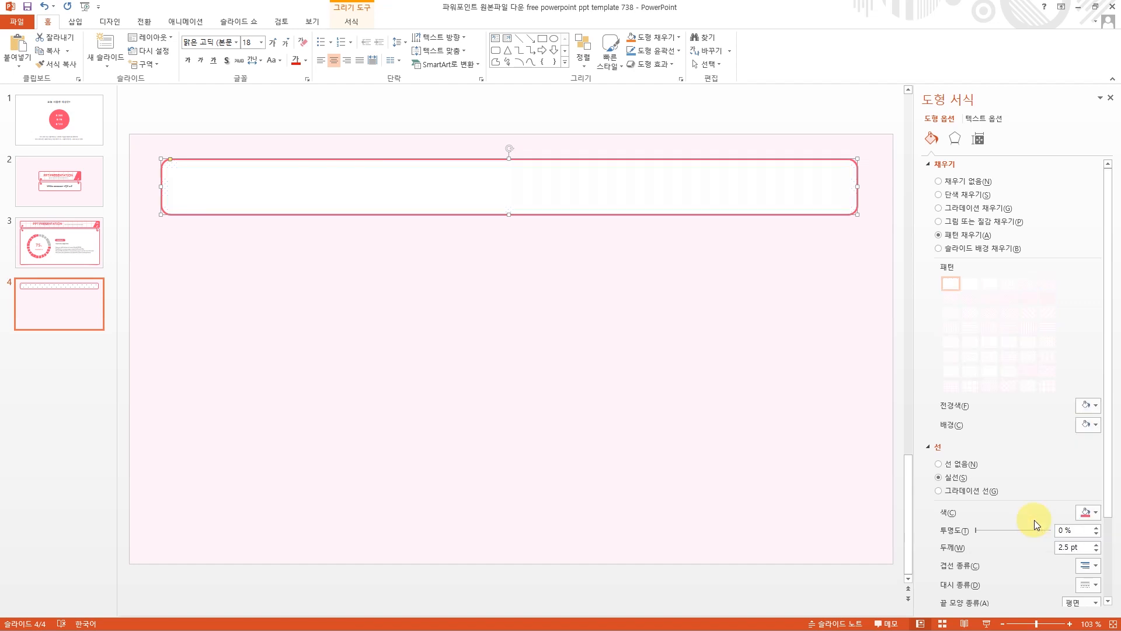
pyautogui.click(1089, 405)
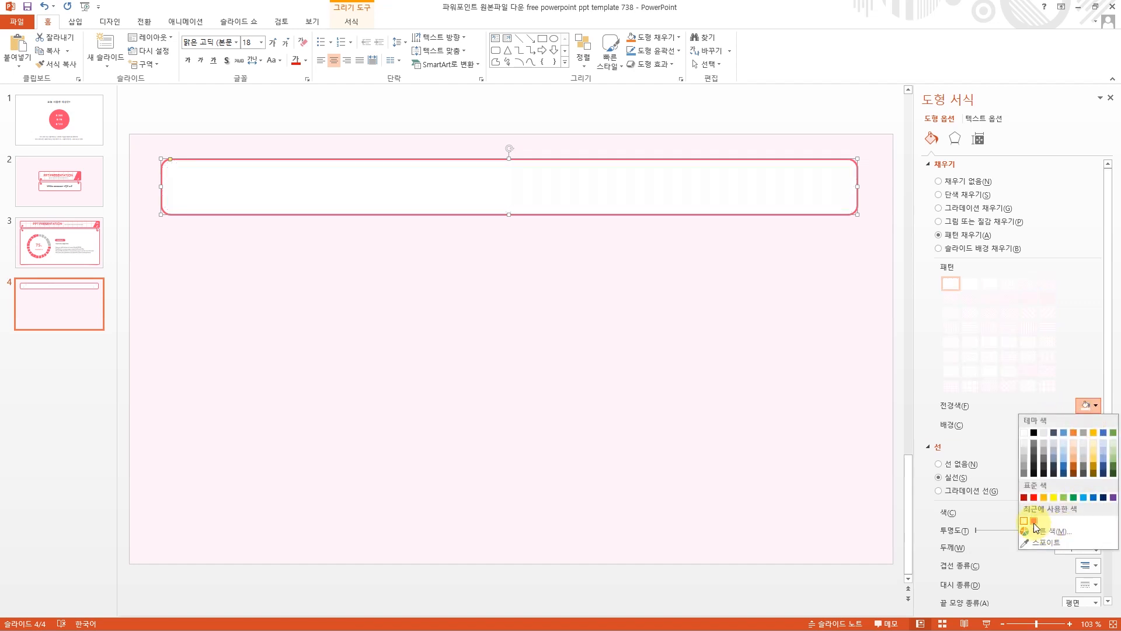
pyautogui.click(1024, 520)
# Lighten the pattern's foreground to a custom pale pink, RGB 255, 209, 218.
pyautogui.click(1089, 405)
pyautogui.click(1058, 528)
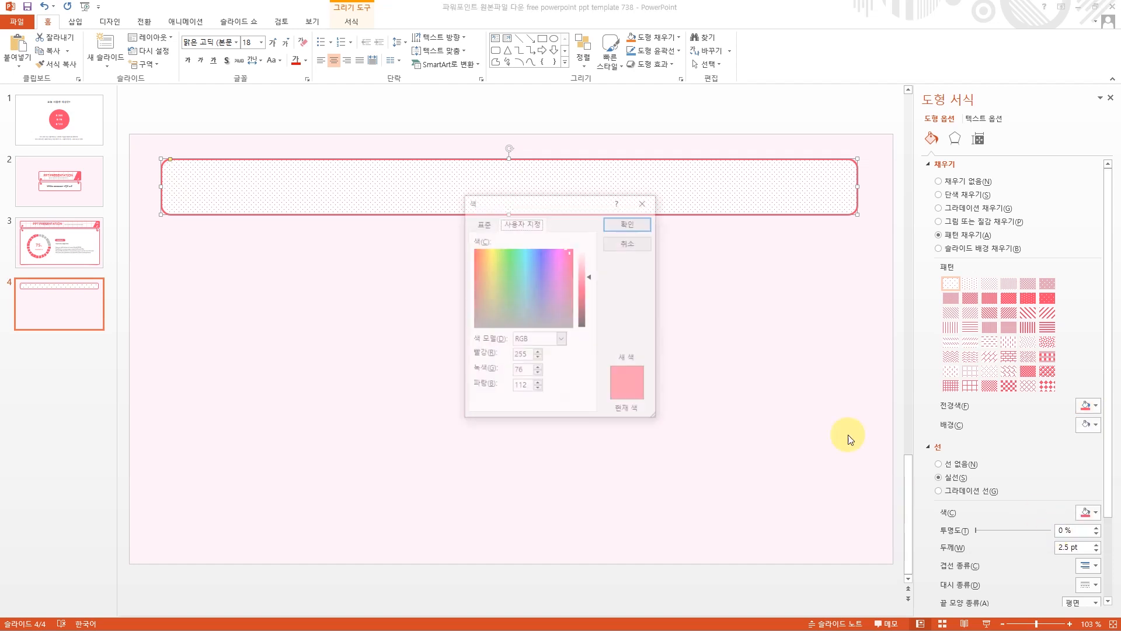
pyautogui.click(585, 260)
pyautogui.moveTo(585, 259); pyautogui.dragTo(600, 244)
pyautogui.click(617, 224)
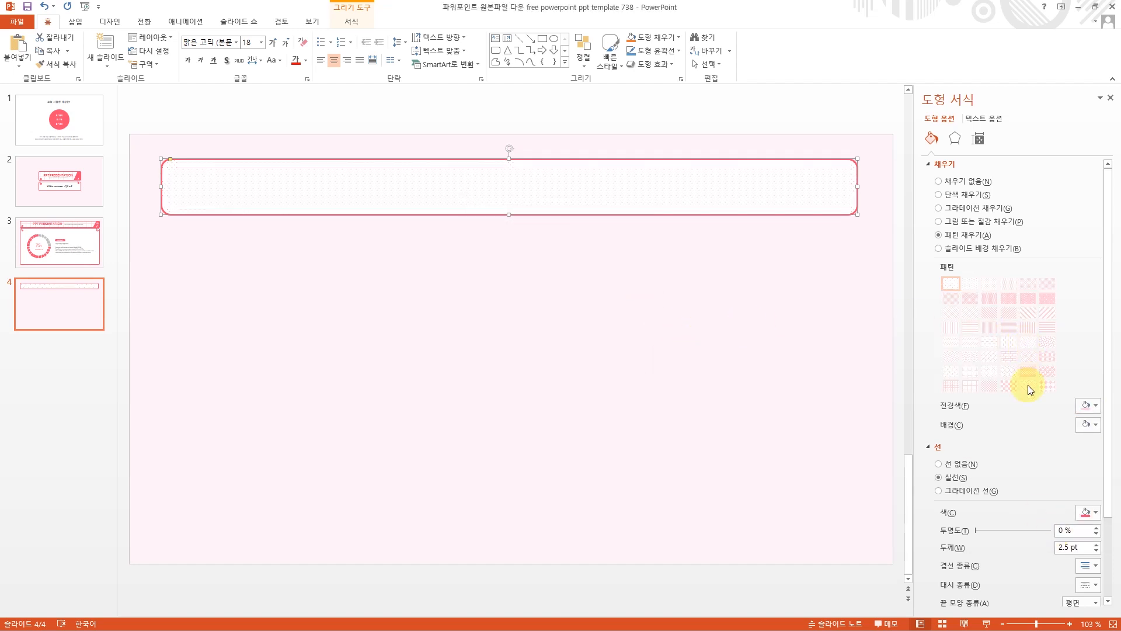
# Switch the banner's fill to the large grid pattern and lighten its custom foreground pink a little further.
pyautogui.click(969, 387)
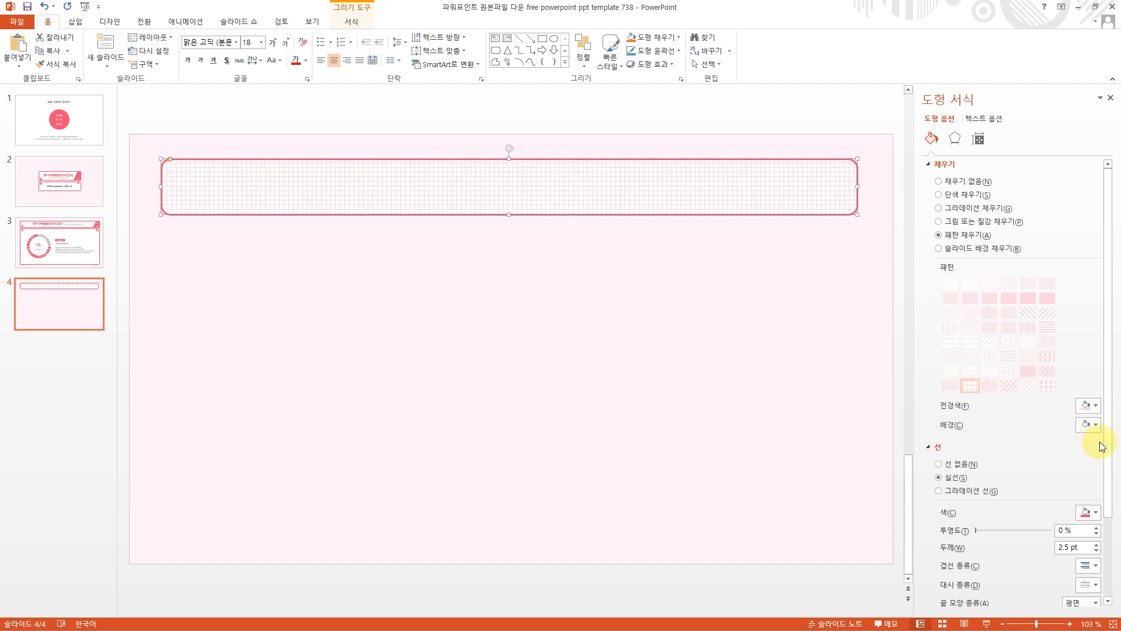
pyautogui.click(1089, 407)
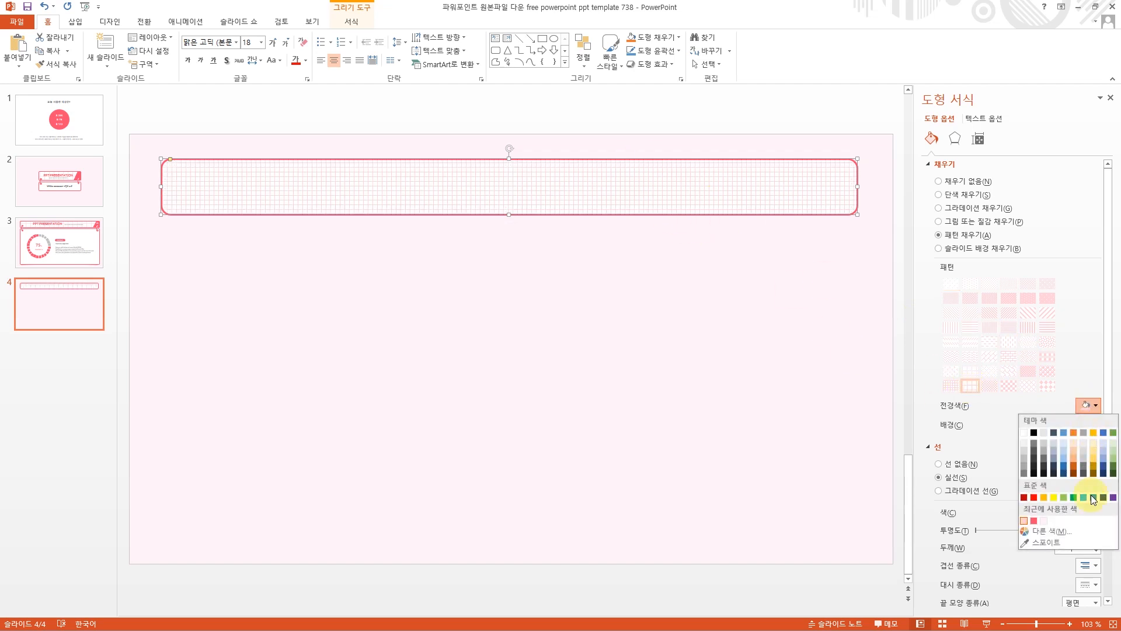
pyautogui.click(1057, 528)
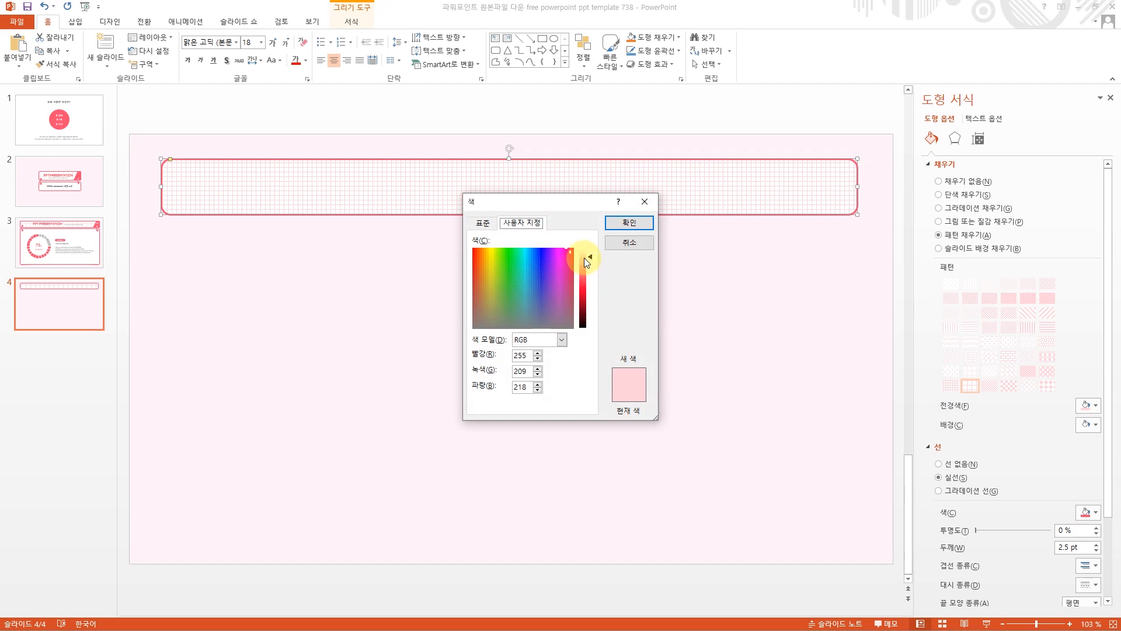
pyautogui.click(584, 253)
pyautogui.click(628, 224)
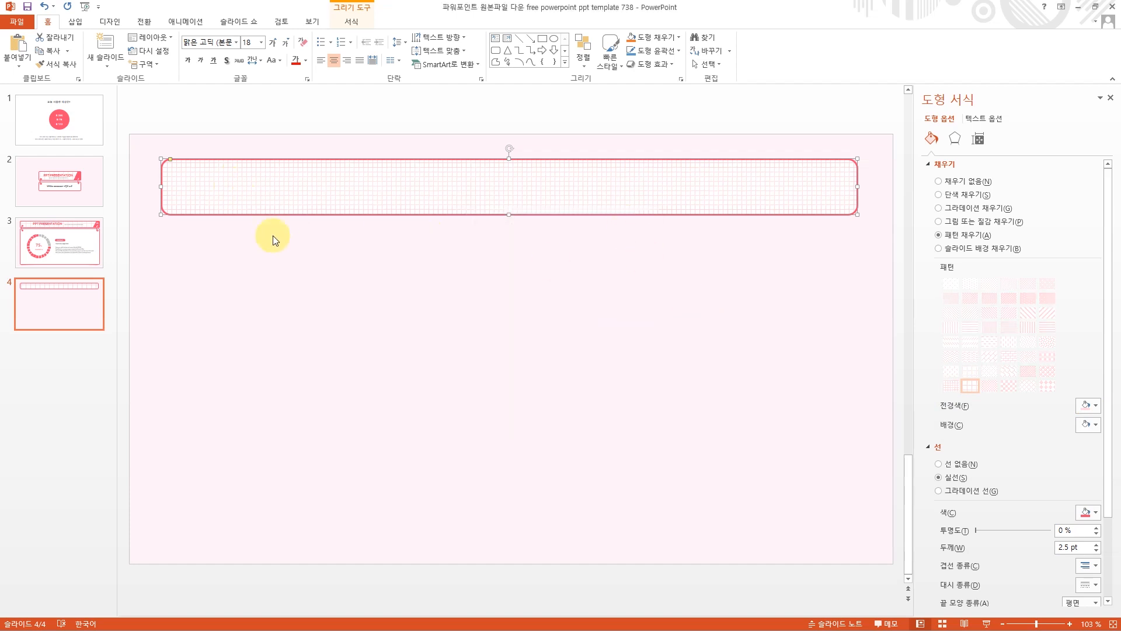
# Duplicate the banner directly below the original and give the copy a solid white fill.
pyautogui.click(312, 233)
pyautogui.click(198, 168)
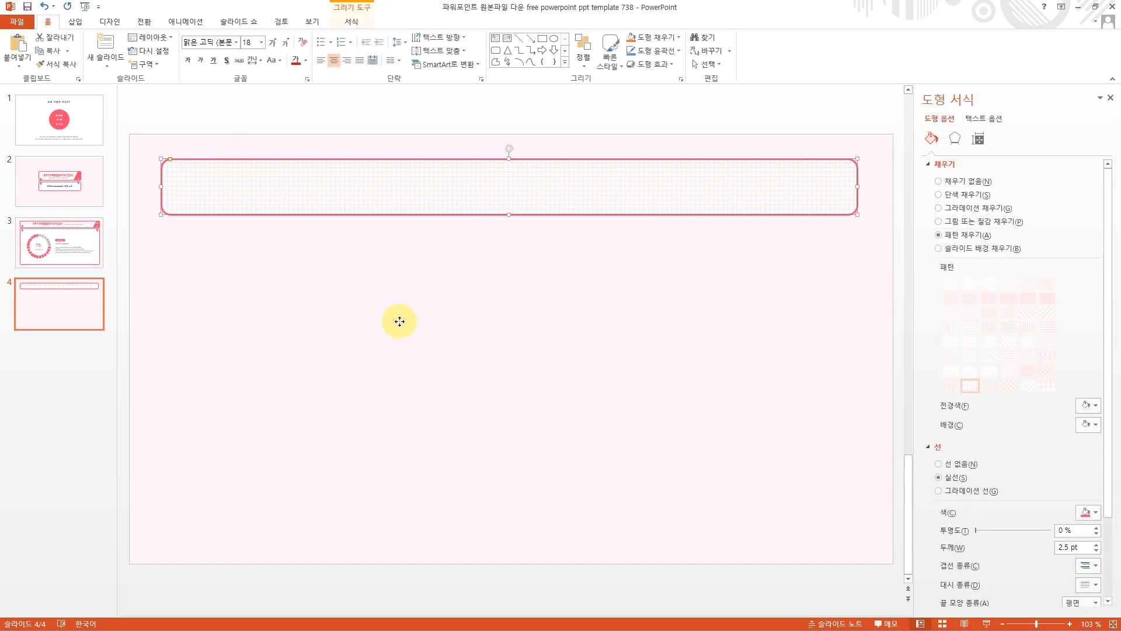
pyautogui.hotkey('ctrl', 'v')
pyautogui.moveTo(371, 181); pyautogui.dragTo(364, 246)
pyautogui.click(969, 195)
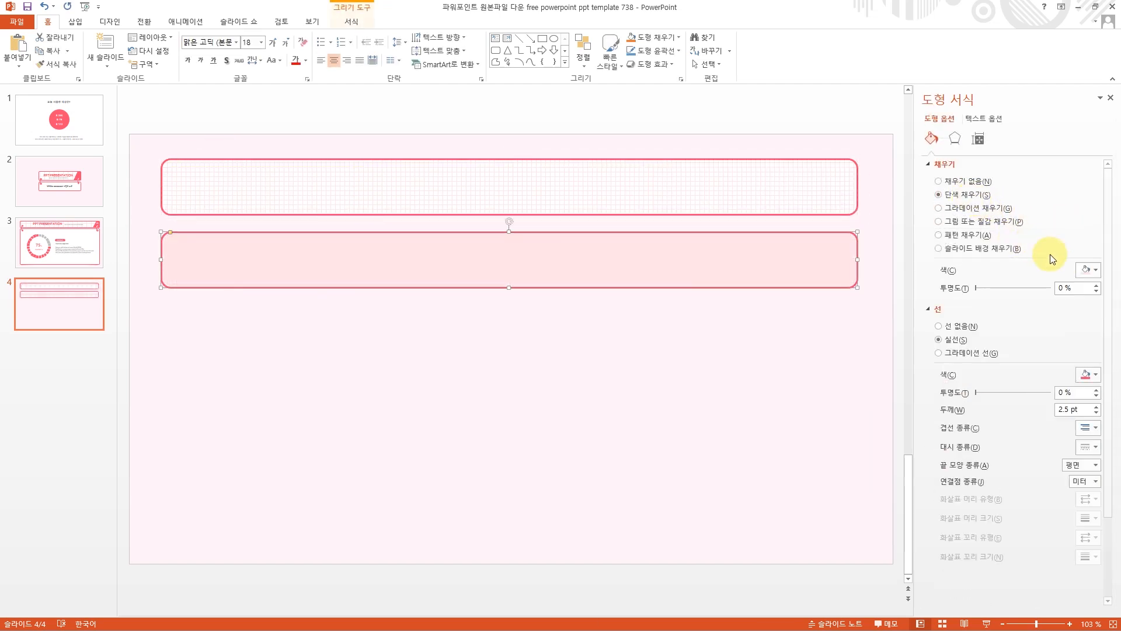
pyautogui.click(1086, 270)
pyautogui.click(1026, 296)
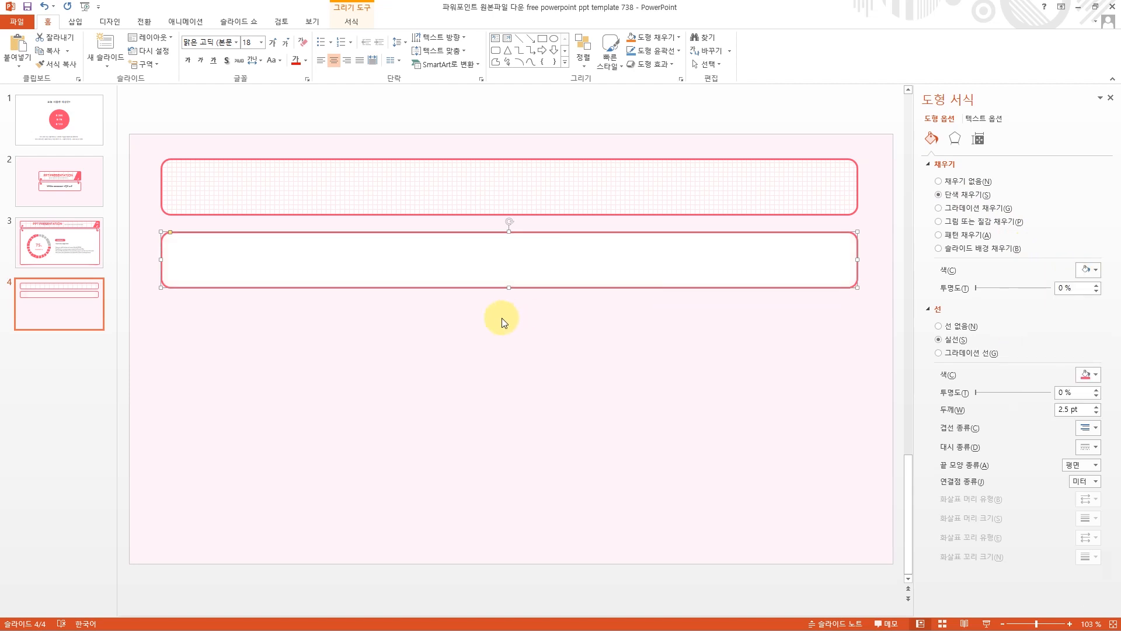
# Stretch the white copy down to near the slide's lower edge and reduce the corner rounding to match the banner.
pyautogui.moveTo(510, 288); pyautogui.dragTo(500, 551)
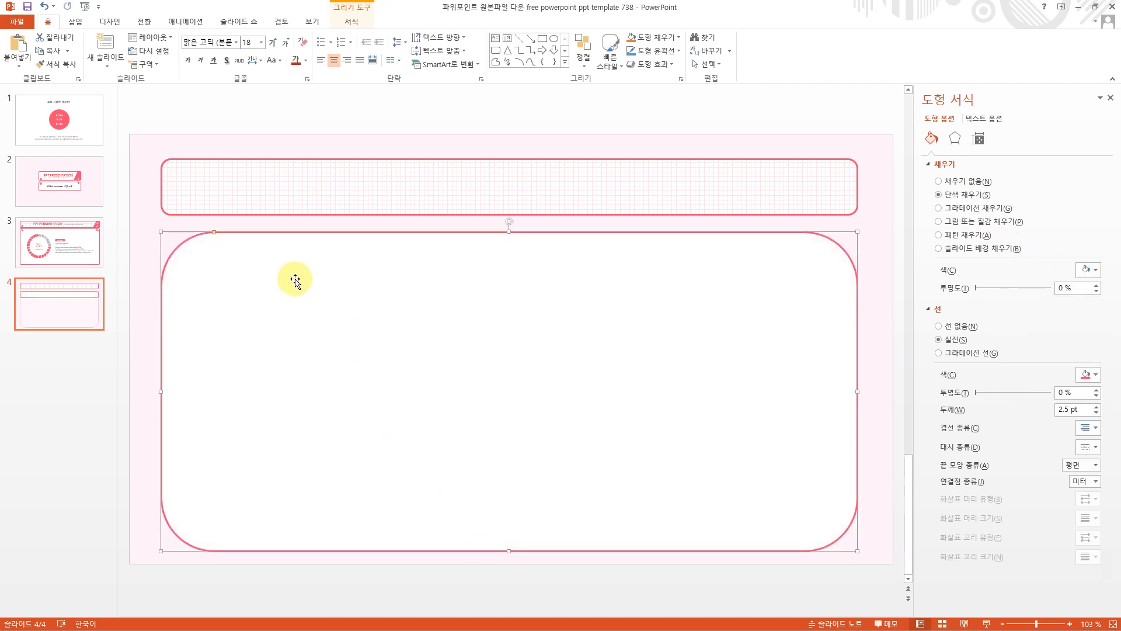
pyautogui.moveTo(214, 233); pyautogui.dragTo(167, 226)
pyautogui.click(181, 159)
pyautogui.moveTo(172, 159); pyautogui.dragTo(170, 159)
# Nudge the white panel up closer to the banner and slightly adjust the position of its lower edge.
pyautogui.click(529, 317)
pyautogui.press('Up')
pyautogui.press('Up')
pyautogui.press('Up')
pyautogui.press('Up')
pyautogui.press('Up')
pyautogui.press('Up')
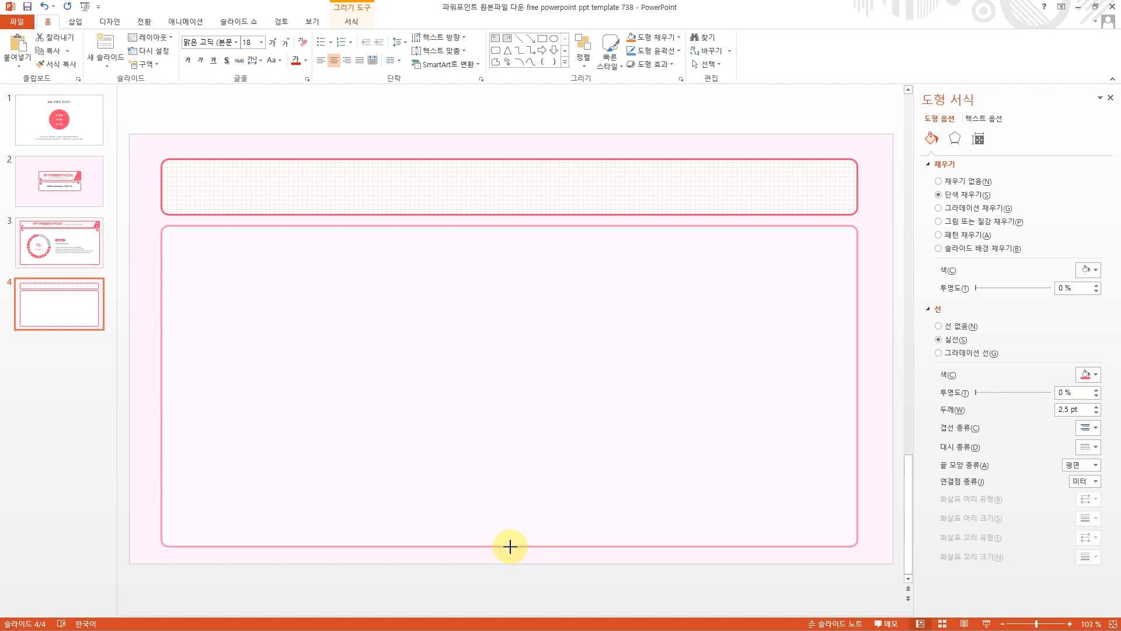
pyautogui.click(538, 565)
# Draw a right triangle about 4.61 cm high, flip it horizontally at about 2.98 cm wide, and place it over the banner's right end.
pyautogui.click(68, 261)
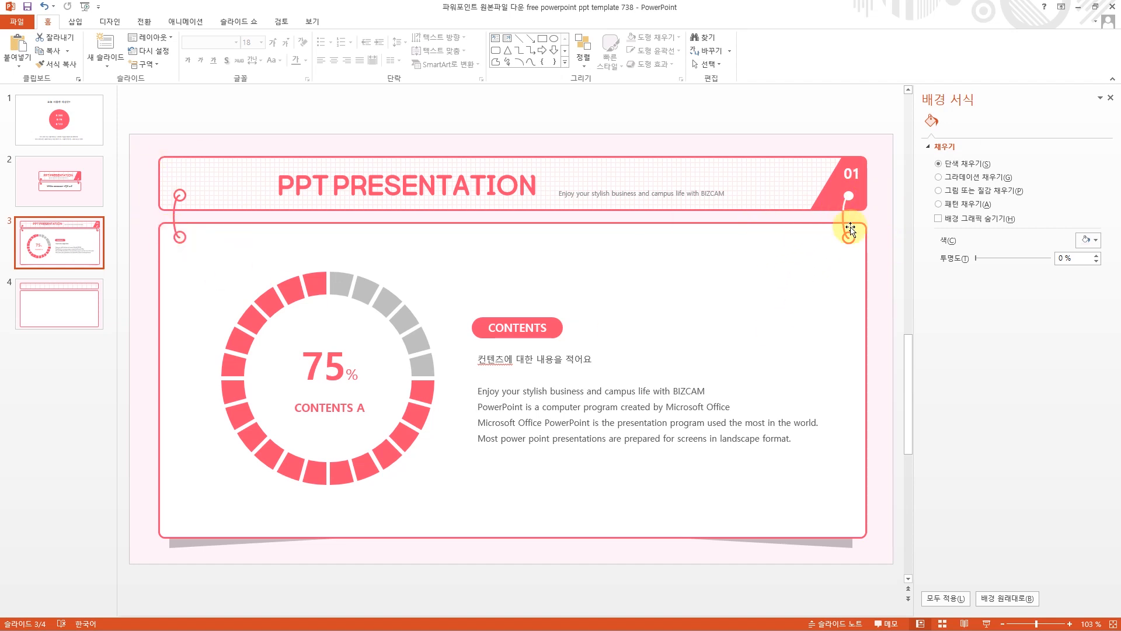
pyautogui.click(88, 283)
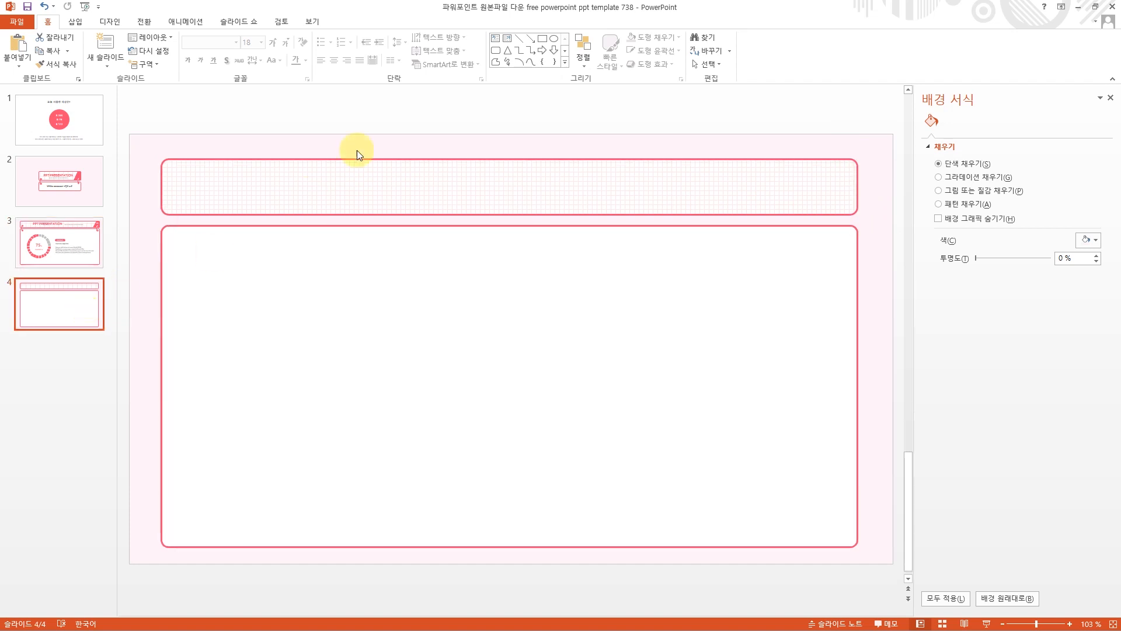
pyautogui.click(68, 22)
pyautogui.click(182, 59)
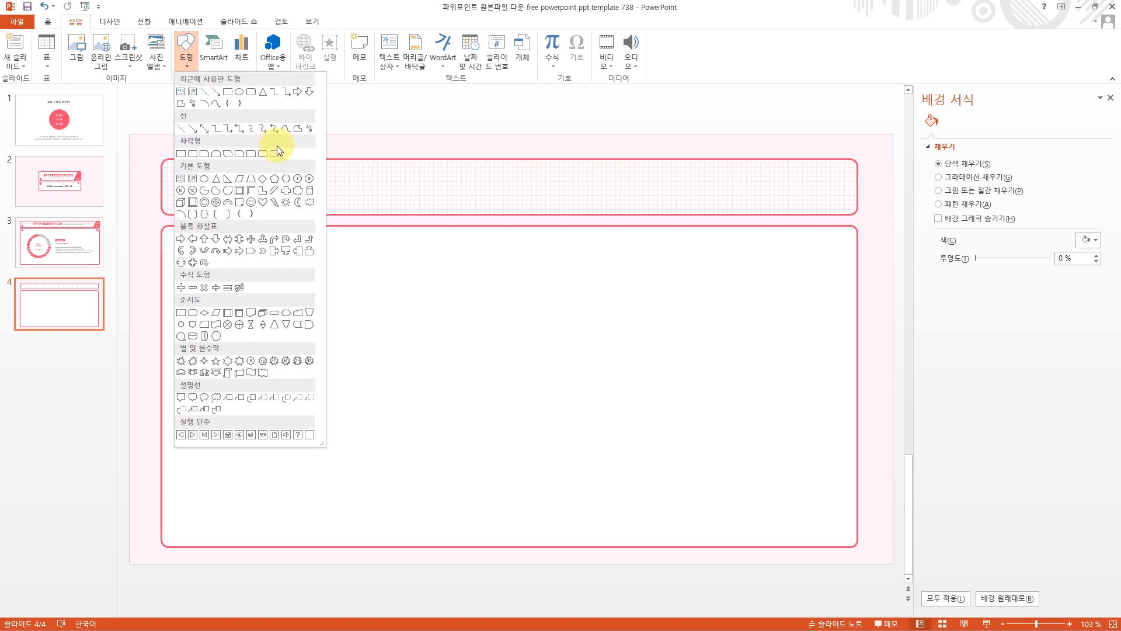
pyautogui.click(218, 179)
pyautogui.moveTo(704, 133)
pyautogui.mouseDown()
pyautogui.moveTo(743, 237)
pyautogui.moveTo(779, 238)
pyautogui.mouseUp()
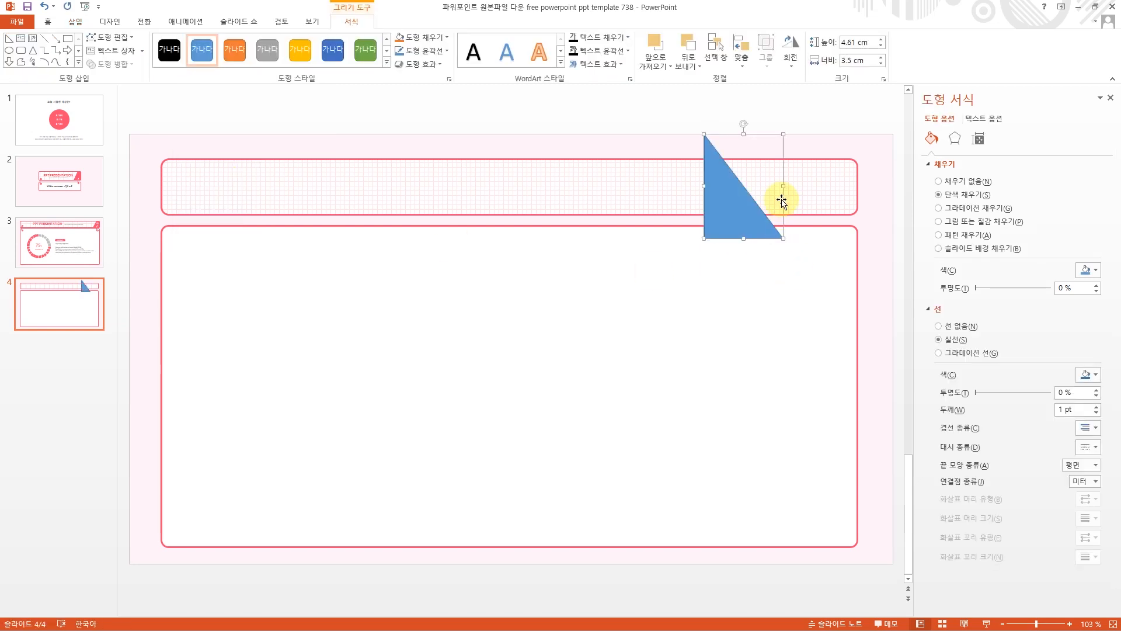
pyautogui.moveTo(783, 185); pyautogui.dragTo(857, 195)
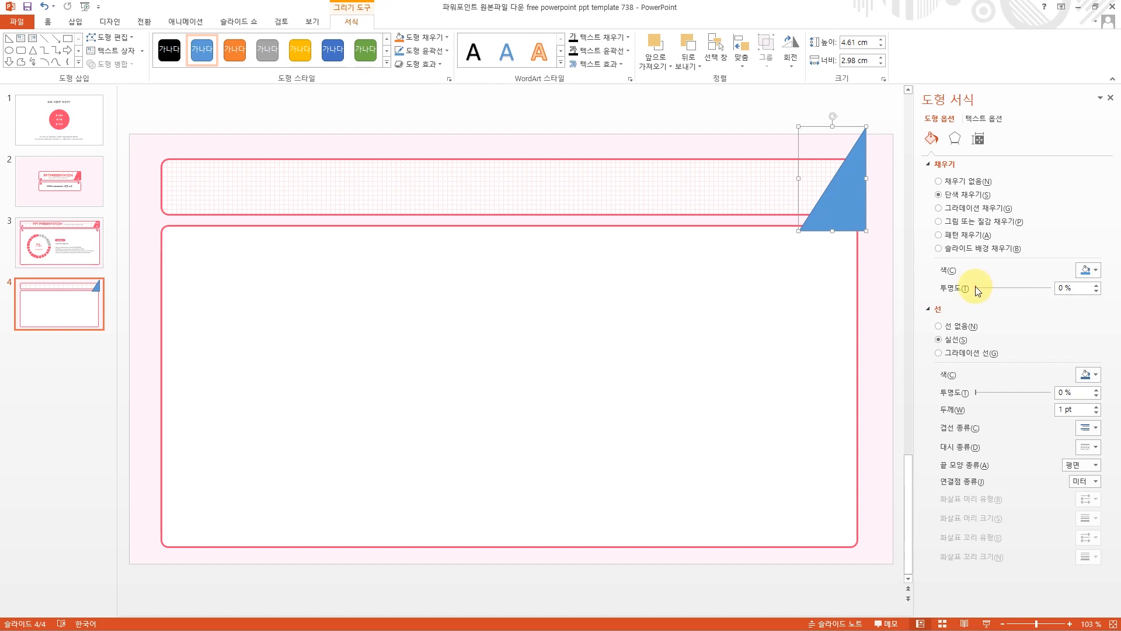
# Set the triangle's fill transparency to 27% and widen it to about 3.76 cm, aligned over the banner's right end.
pyautogui.moveTo(976, 287); pyautogui.dragTo(996, 286)
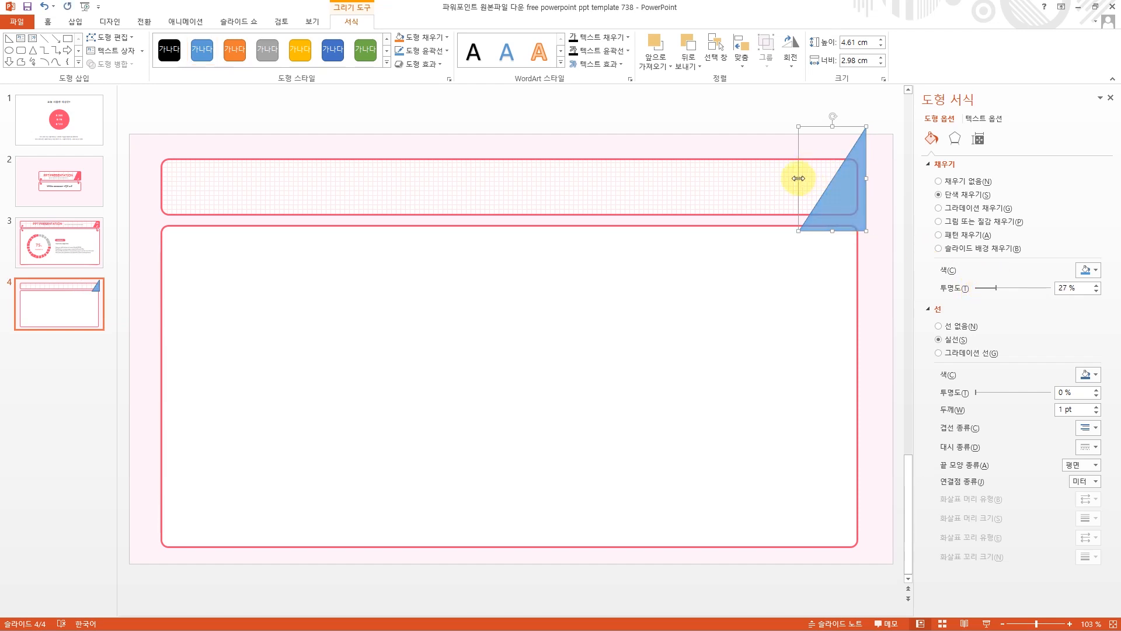
pyautogui.moveTo(798, 178); pyautogui.dragTo(781, 176)
pyautogui.moveTo(859, 217); pyautogui.dragTo(860, 213)
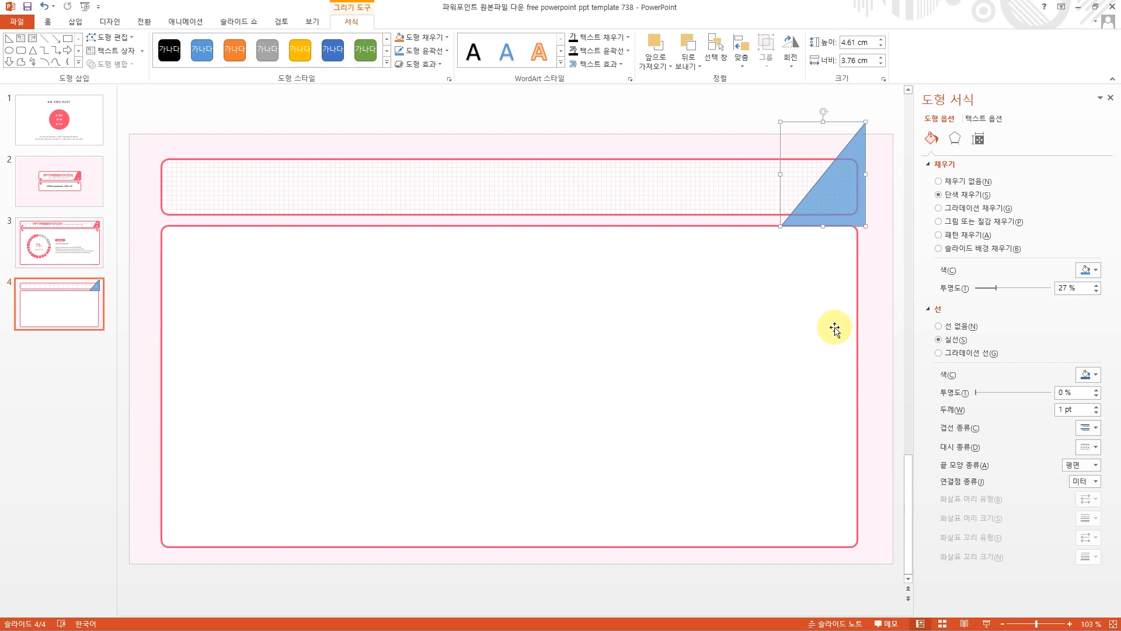
# Narrow the triangle to about 2.77 cm and split the banner with it using Merge Shapes Fragment.
pyautogui.moveTo(781, 173); pyautogui.dragTo(859, 175)
pyautogui.click(773, 183)
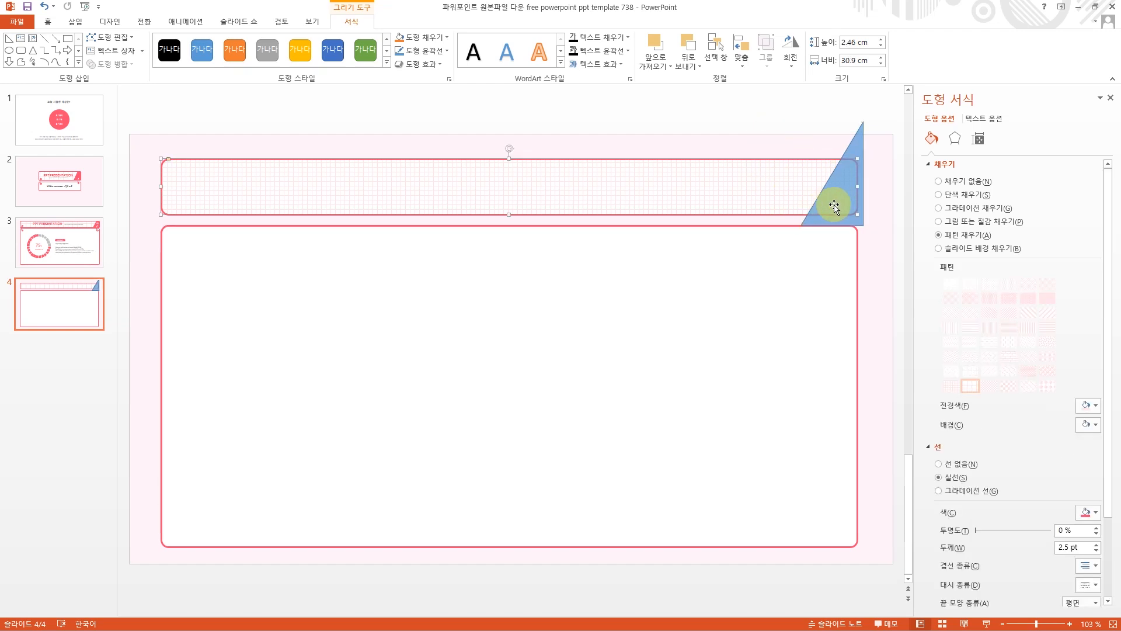
pyautogui.keyDown('shift'); pyautogui.click(860, 176); pyautogui.keyUp('shift')
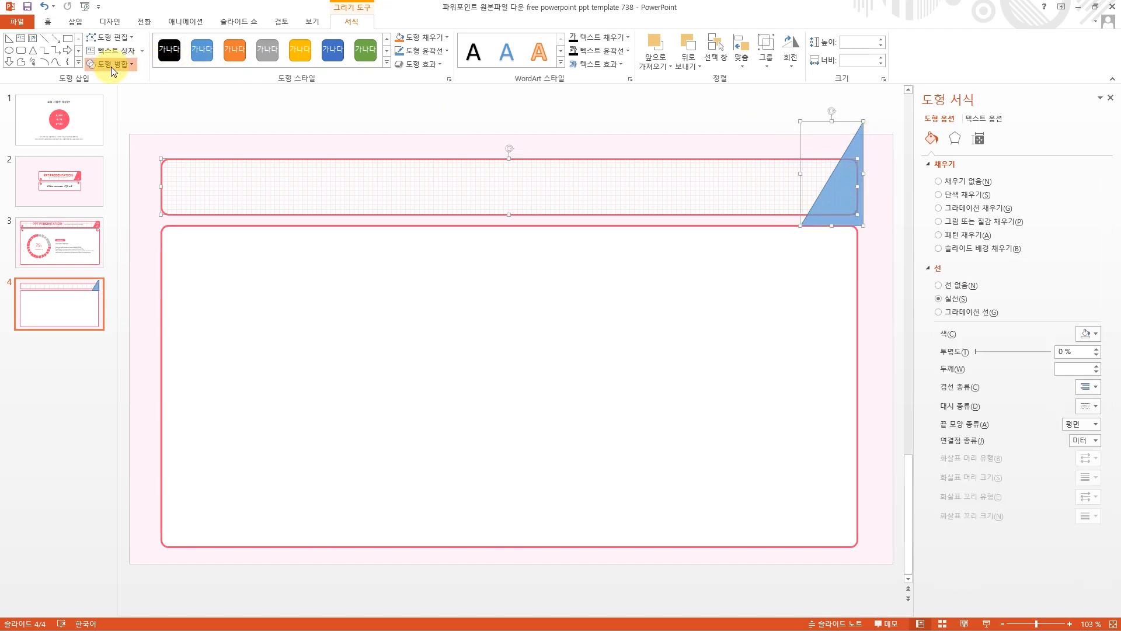
pyautogui.click(111, 65)
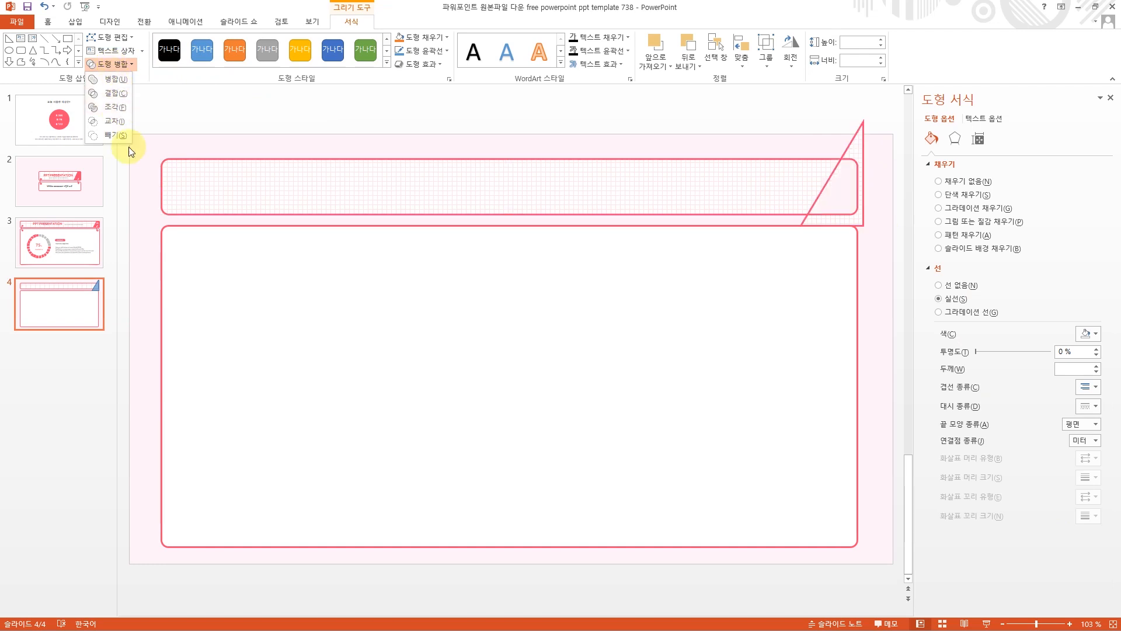
pyautogui.click(126, 113)
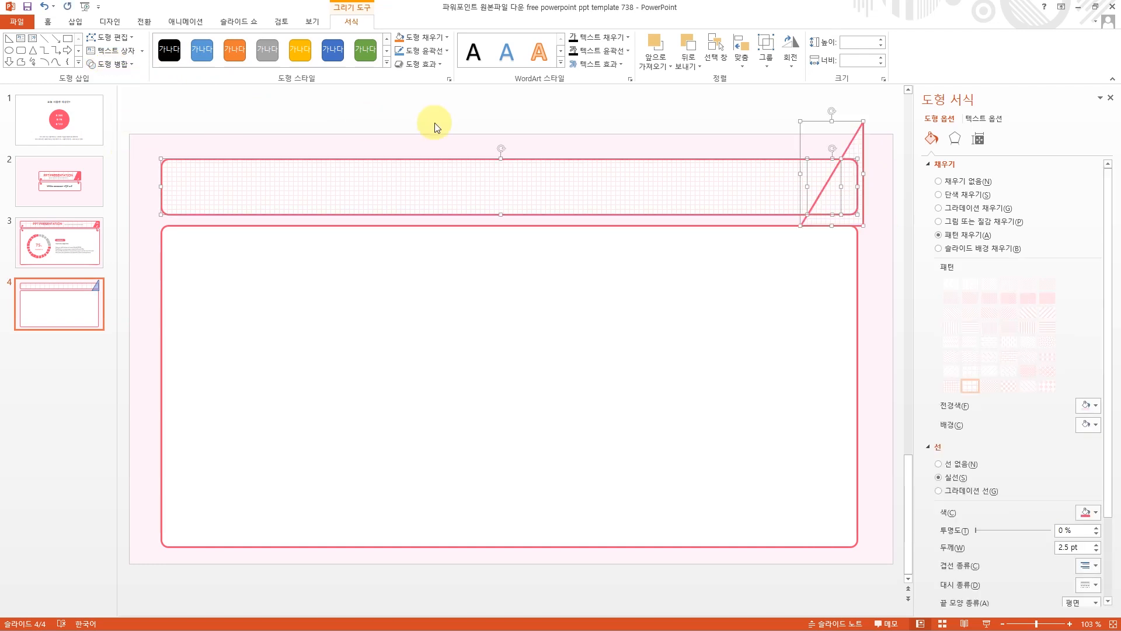
# Delete the leftover triangle piece outside the banner and check that the cut corner piece moves separately.
pyautogui.press('Escape')
pyautogui.click(860, 132)
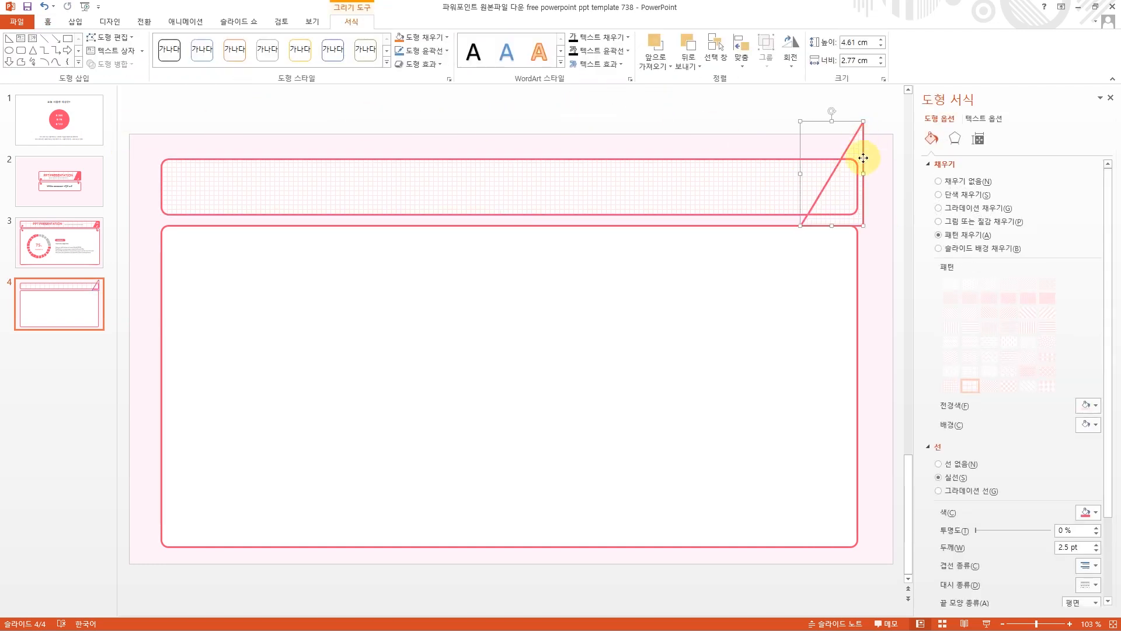
pyautogui.moveTo(861, 155)
pyautogui.mouseDown()
pyautogui.moveTo(858, 295)
pyautogui.moveTo(907, 131)
pyautogui.mouseUp()
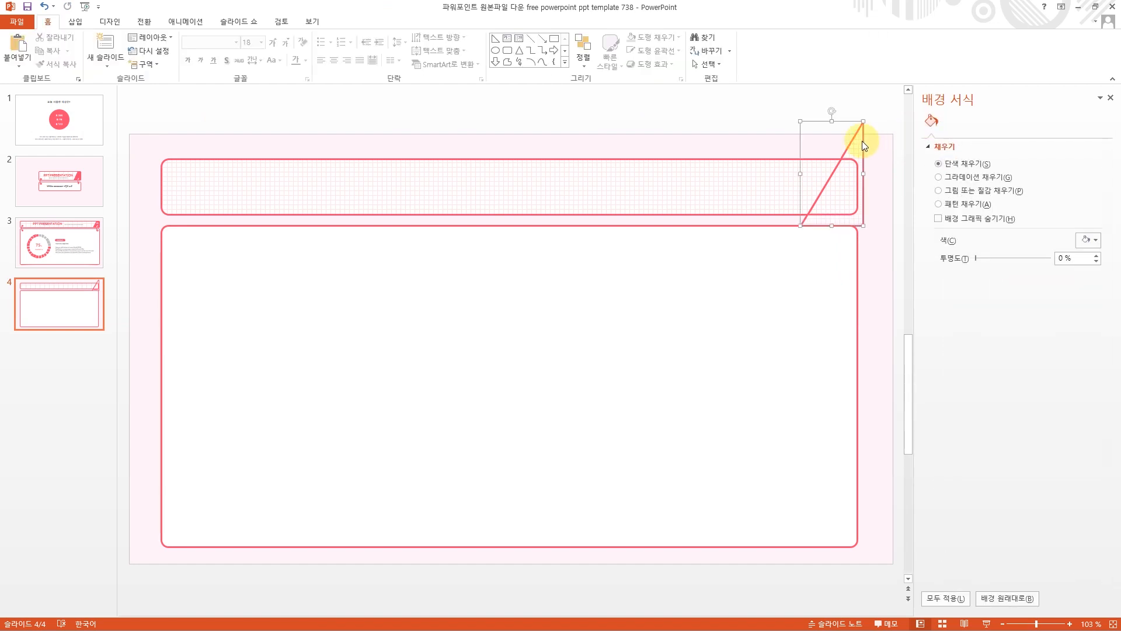
pyautogui.scroll(1, 862, 142)
pyautogui.scroll(-1, 158, 290)
pyautogui.click(858, 123)
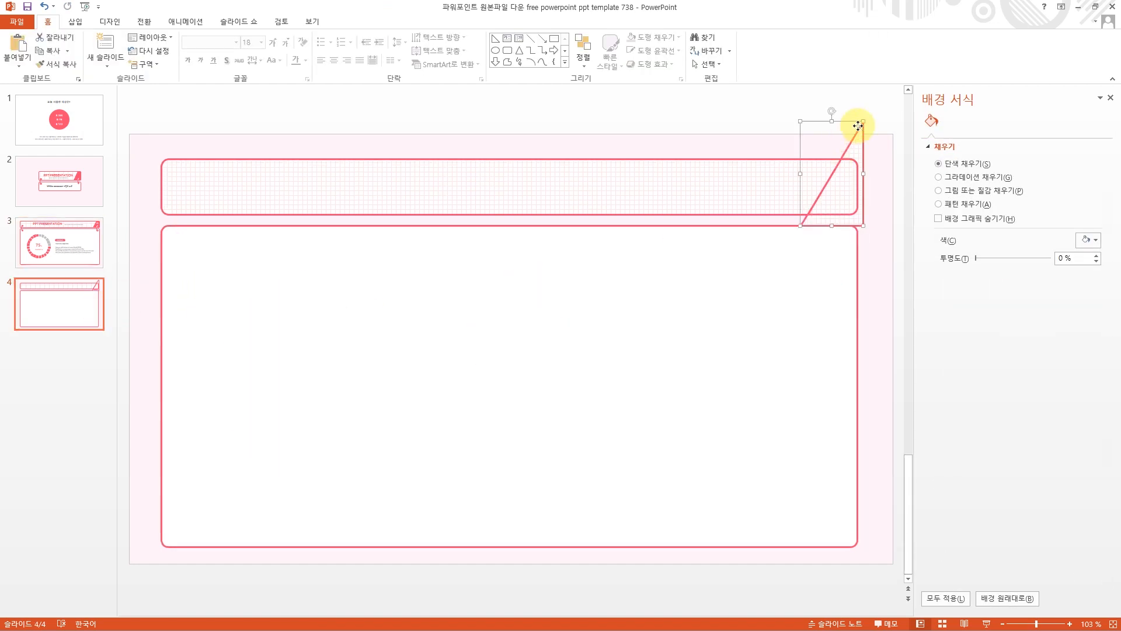
pyautogui.moveTo(841, 195)
pyautogui.mouseDown()
pyautogui.moveTo(870, 164)
pyautogui.moveTo(857, 195)
pyautogui.mouseUp()
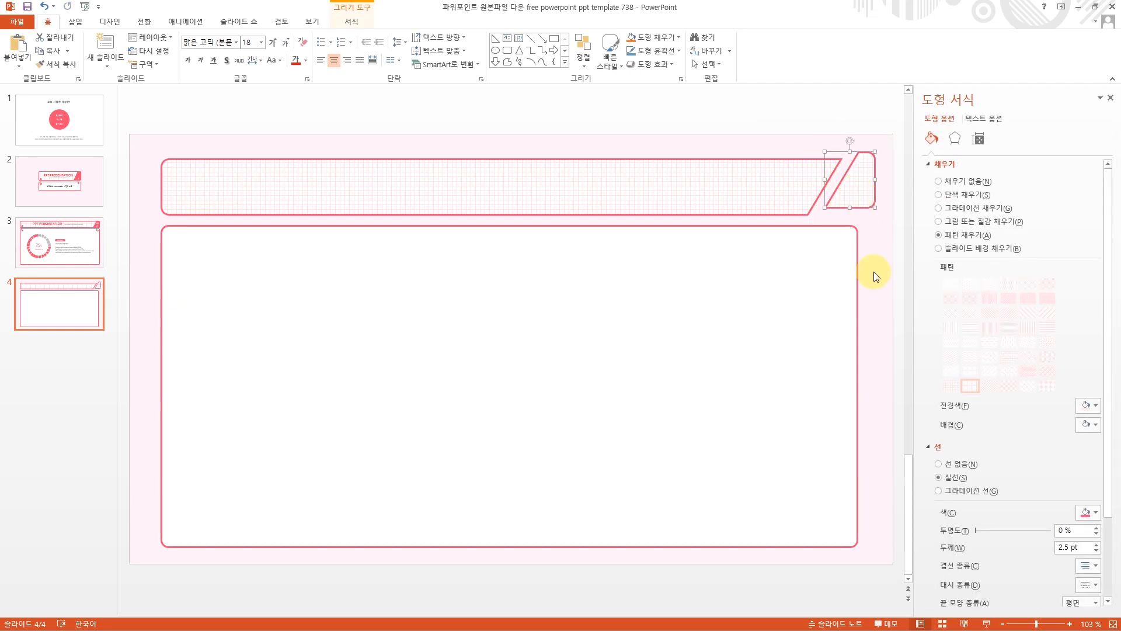
# Fill the banner's cut right corner piece with the recently used solid coral pink.
pyautogui.click(958, 194)
pyautogui.click(1095, 271)
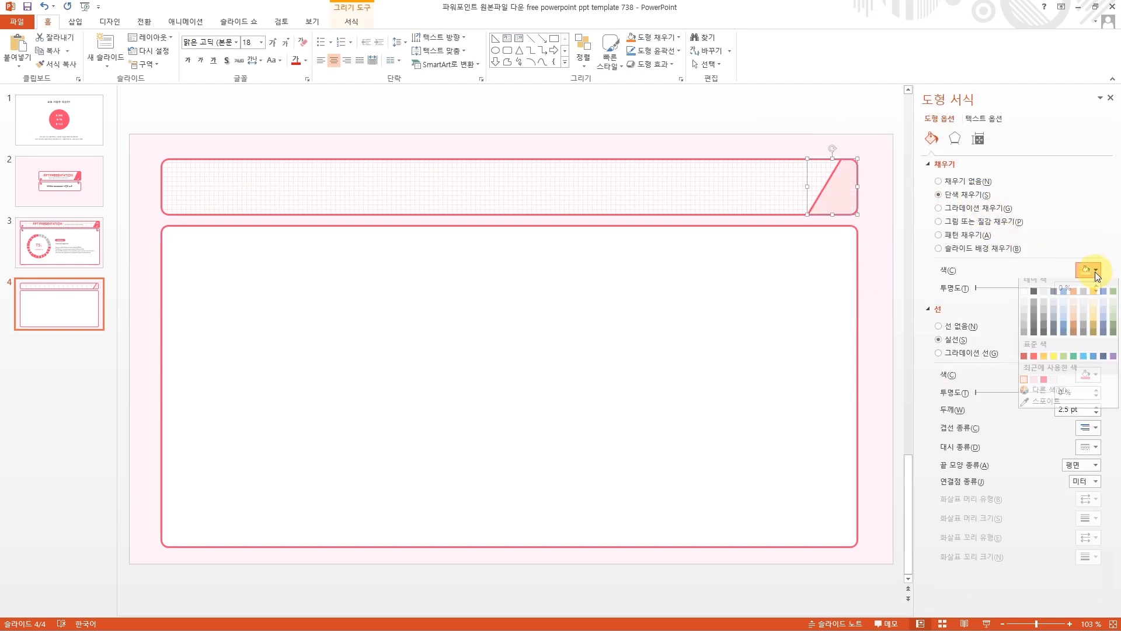
pyautogui.click(1044, 386)
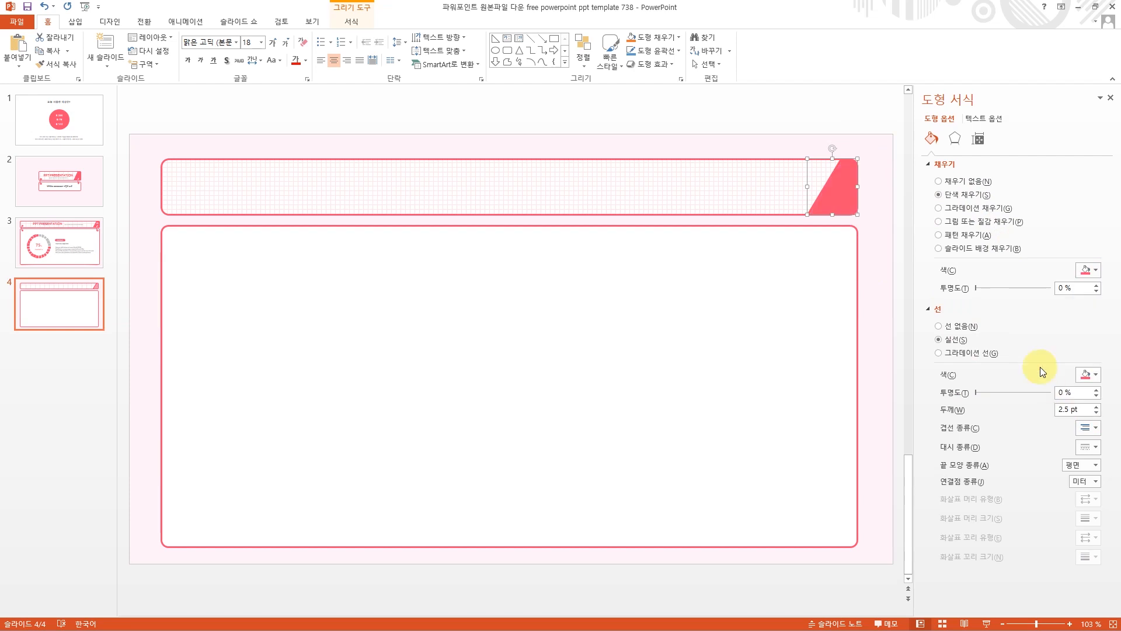
pyautogui.click(825, 129)
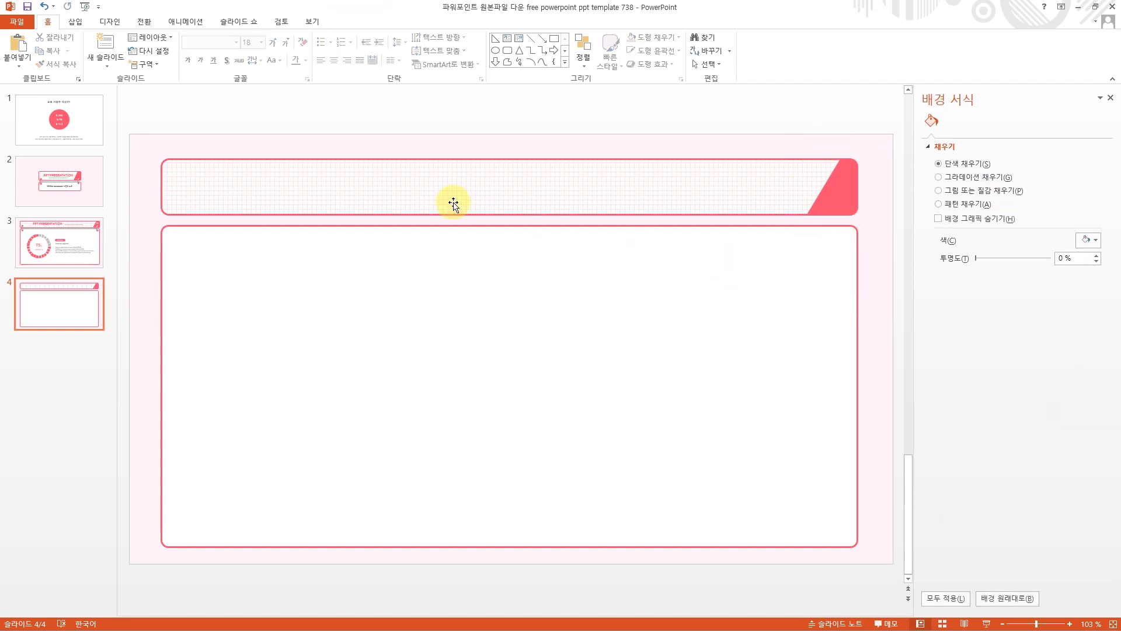
# Duplicate the white content panel on slide 4 and shrink the copy to about 2.42 cm high and 2.94 cm wide.
pyautogui.click(65, 252)
pyautogui.click(70, 186)
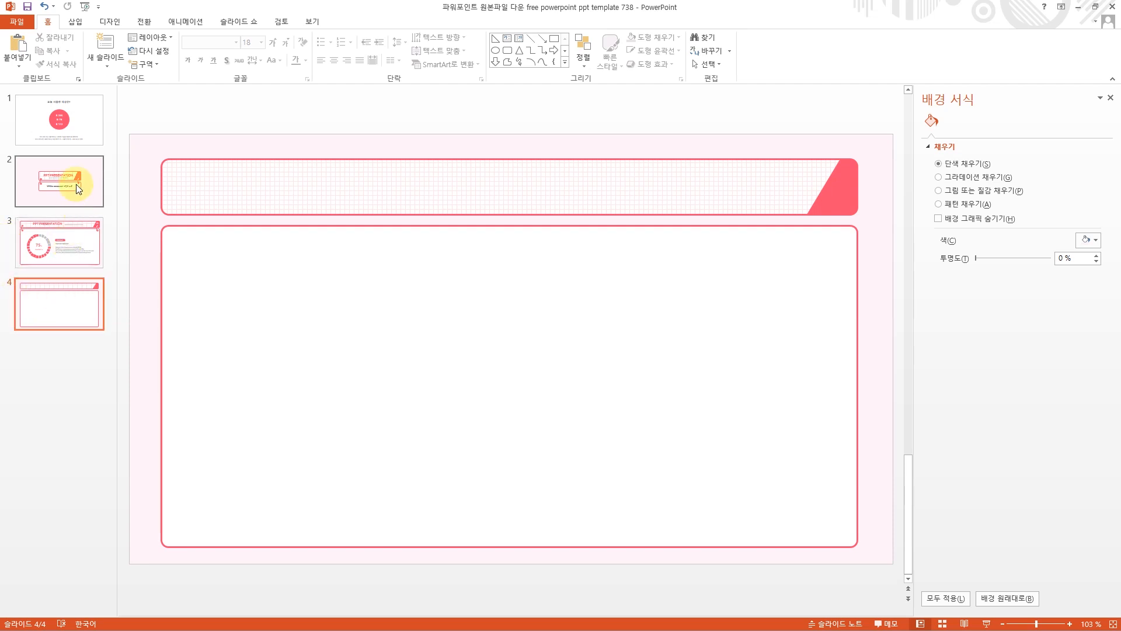
pyautogui.click(88, 310)
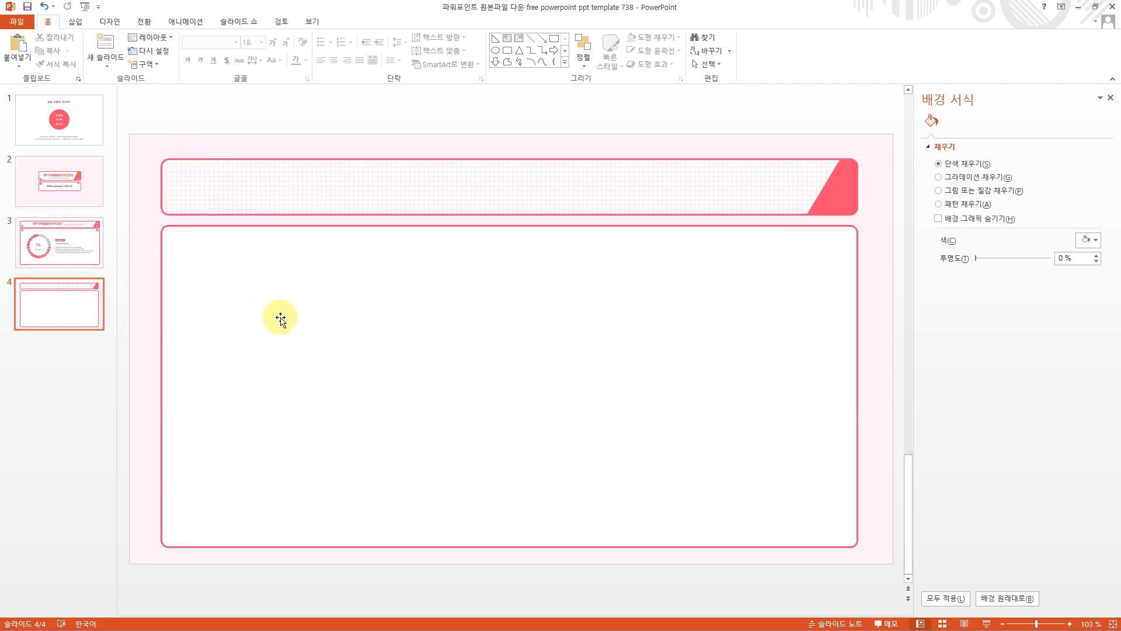
pyautogui.hotkey('ctrl', 'v')
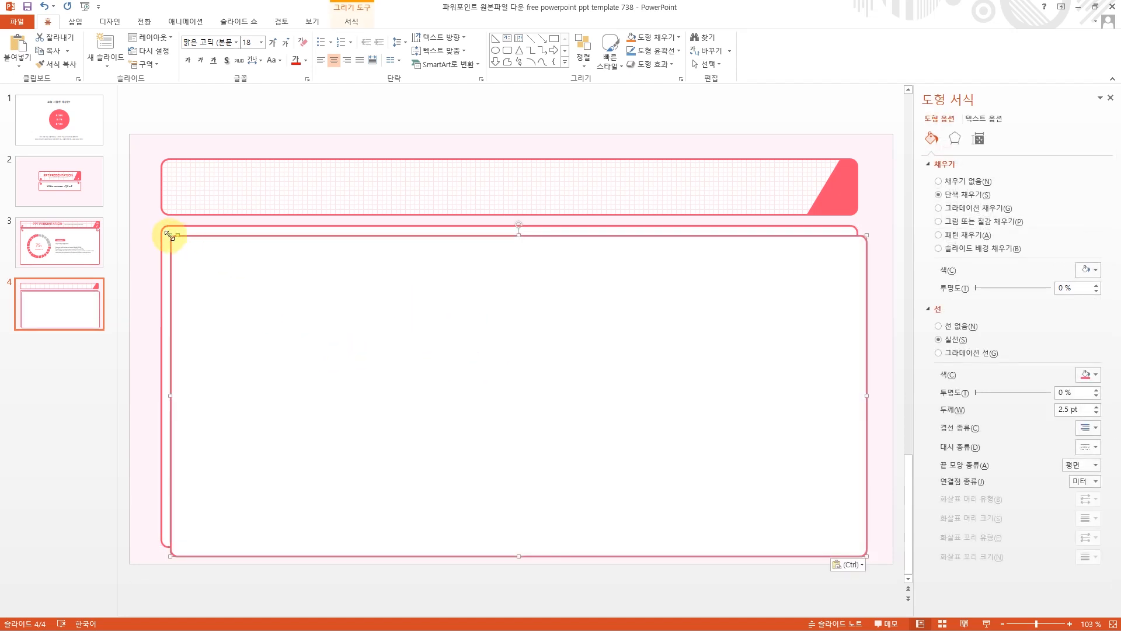
pyautogui.moveTo(166, 233); pyautogui.dragTo(800, 501)
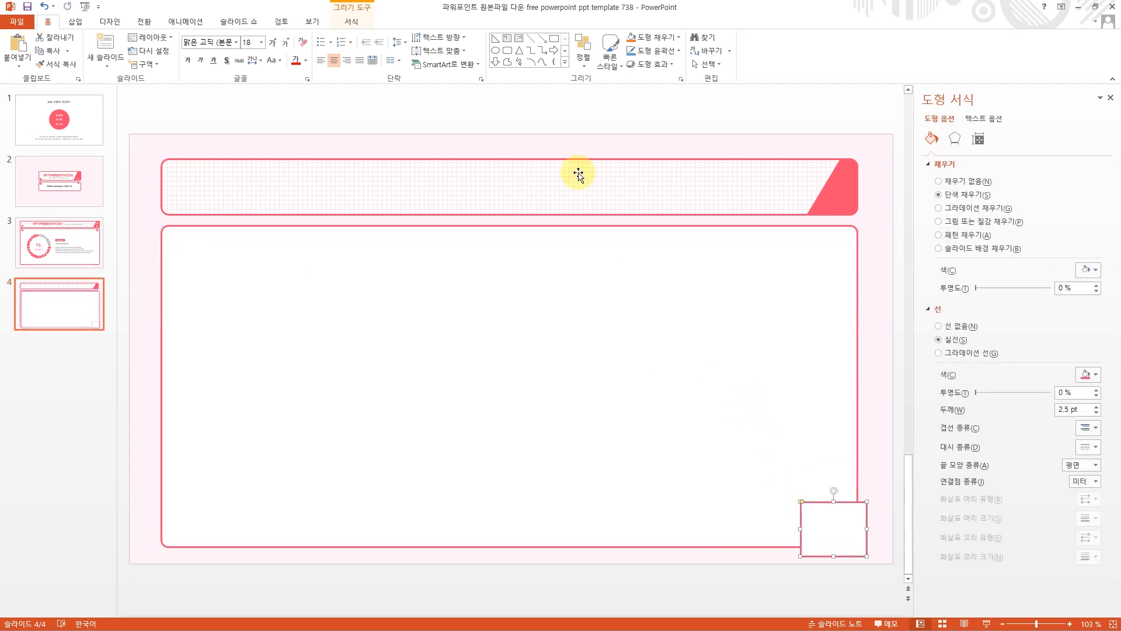
# Change the small copy's shape to an oval, size it 0.6 cm by 0.6 cm, and place it at the banner's left end.
pyautogui.click(350, 21)
pyautogui.click(123, 46)
pyautogui.moveTo(152, 48)
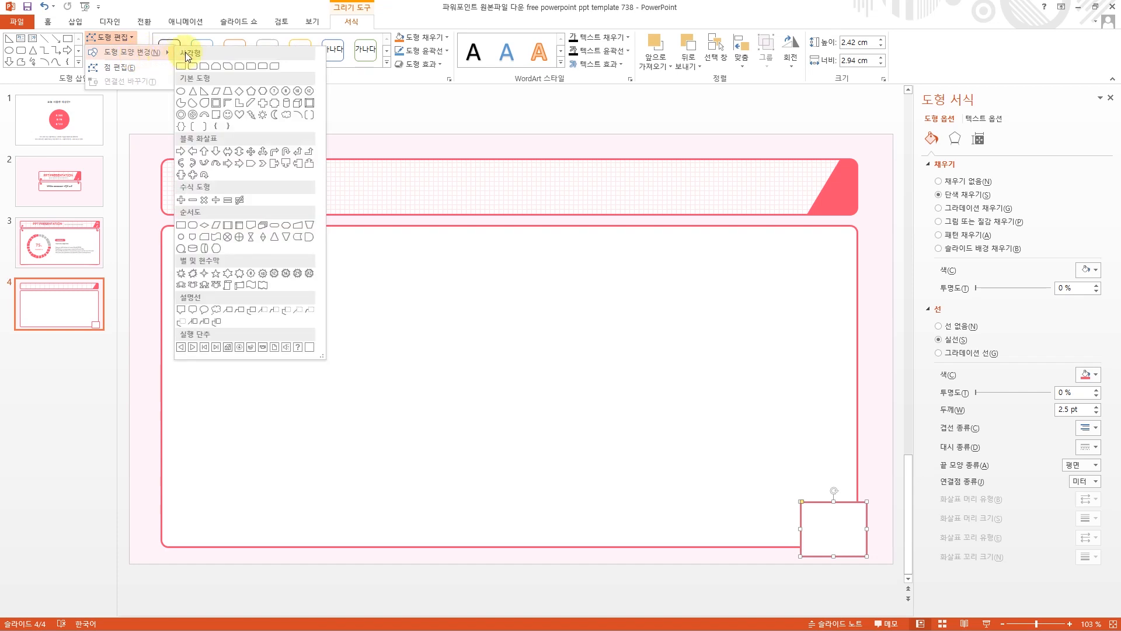
pyautogui.click(187, 95)
pyautogui.moveTo(830, 513); pyautogui.dragTo(211, 193)
pyautogui.moveTo(243, 236); pyautogui.dragTo(190, 195)
pyautogui.click(881, 47)
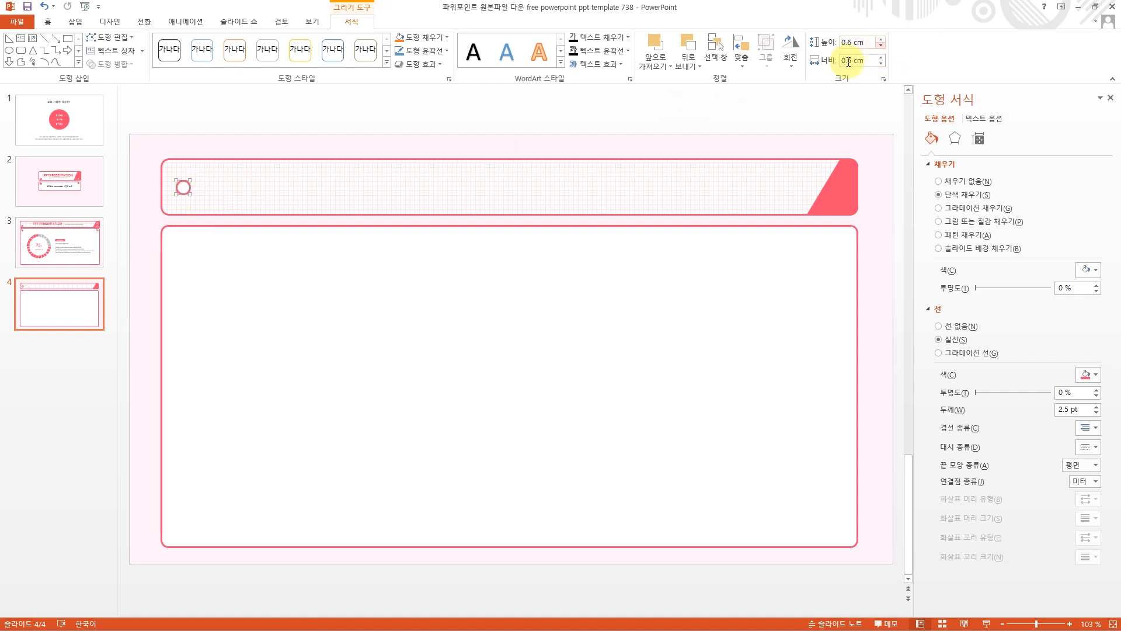
# Place the circle in the banner's lower-left corner and put a copy directly below it in the white panel's upper-left corner.
pyautogui.scroll(5, 175, 262)
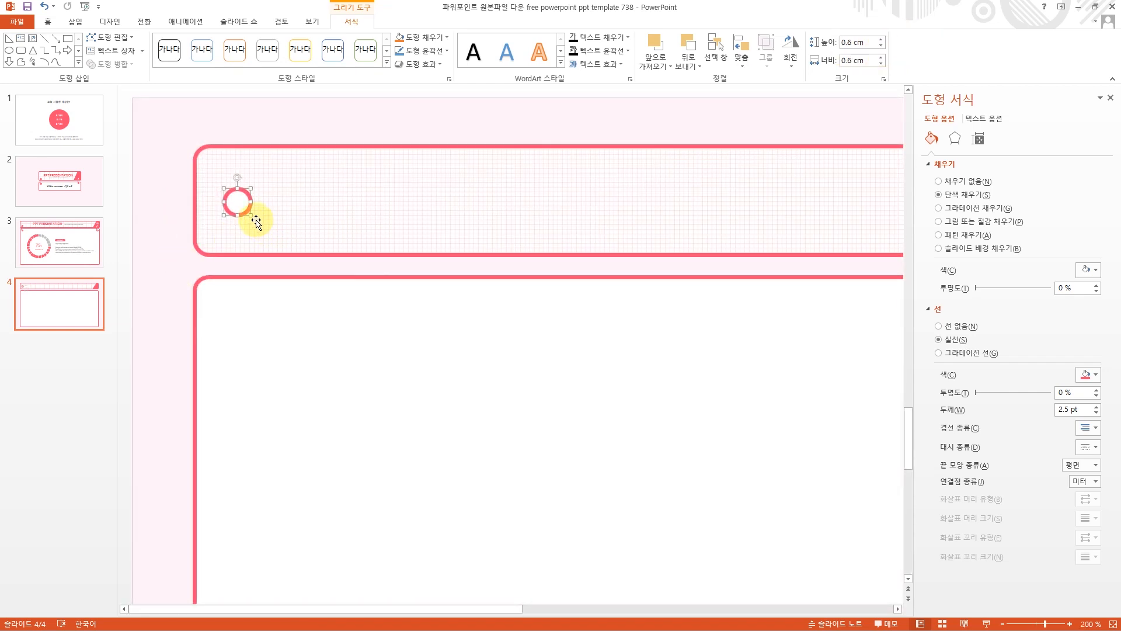
pyautogui.moveTo(251, 215); pyautogui.dragTo(228, 305)
pyautogui.hotkey('ctrl', 'c')
pyautogui.hotkey('ctrl', 'v')
pyautogui.click(174, 220)
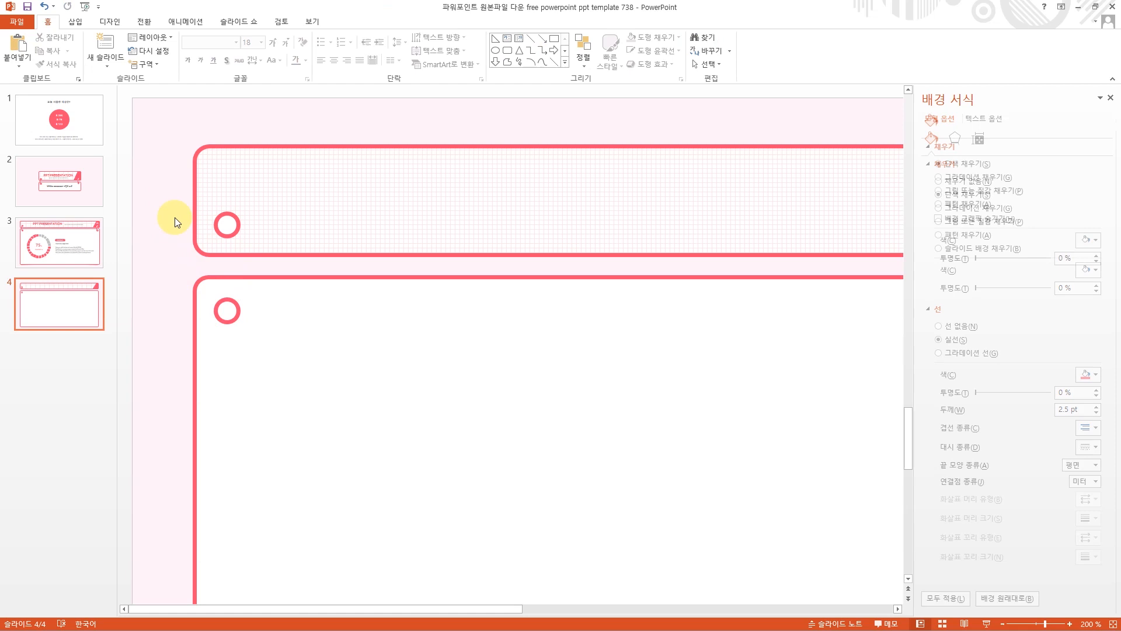
# Draw a left bracket about 1.94 cm high between the two circles, round it fully, and narrow it to about 0.35 cm.
pyautogui.click(75, 22)
pyautogui.click(186, 58)
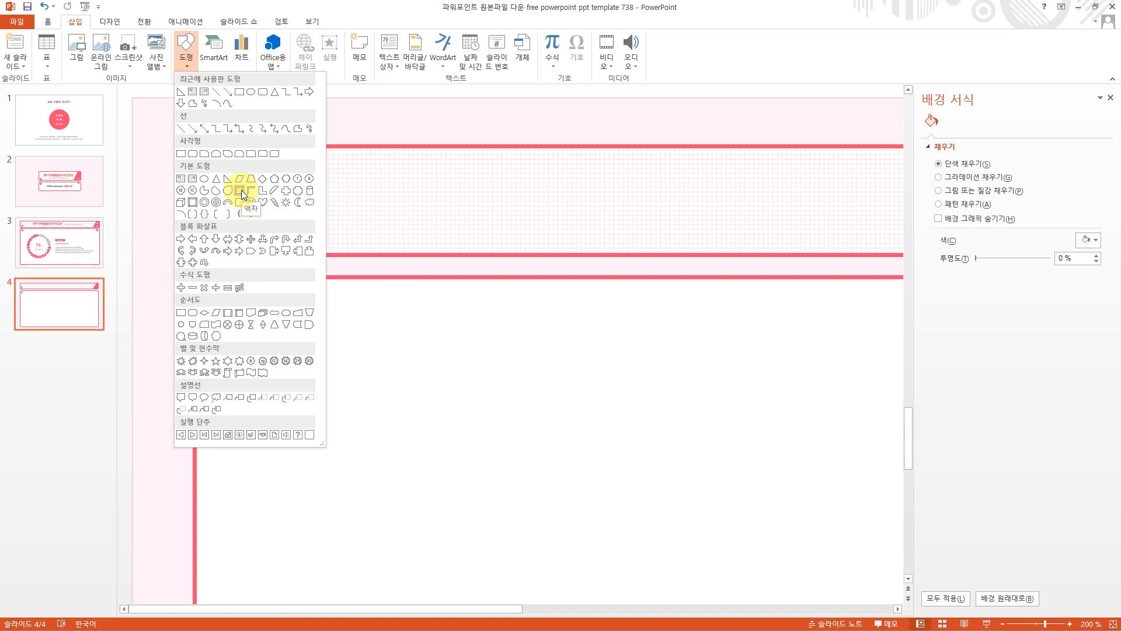
pyautogui.click(216, 215)
pyautogui.moveTo(217, 224); pyautogui.dragTo(238, 310)
pyautogui.scroll(5, 210, 253)
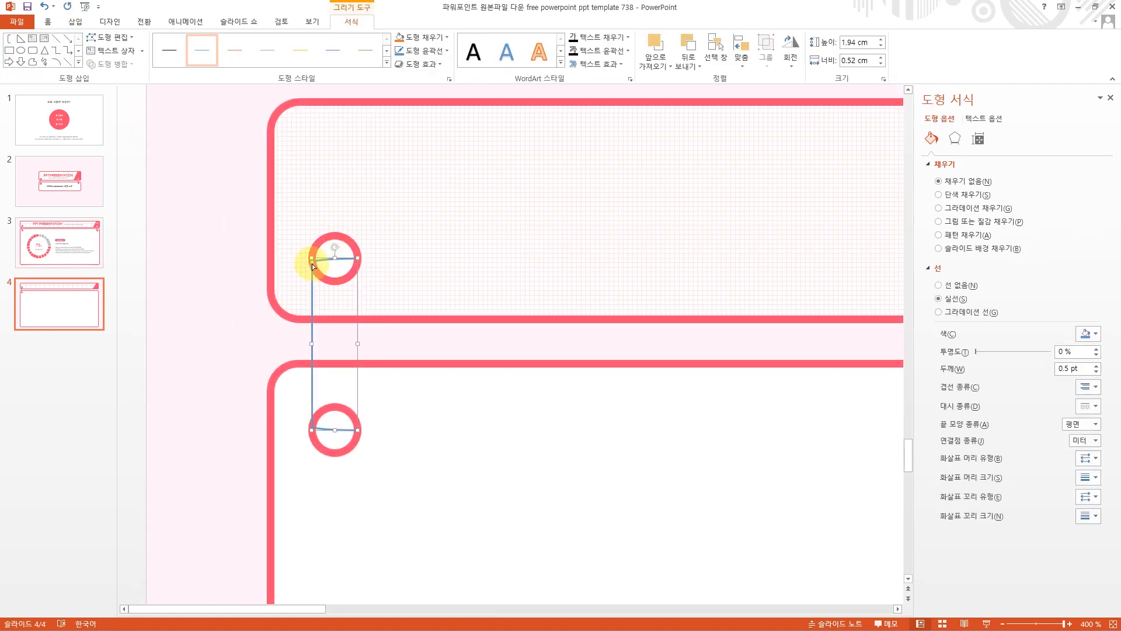
pyautogui.moveTo(312, 264); pyautogui.dragTo(316, 374)
pyautogui.moveTo(357, 344); pyautogui.dragTo(316, 356)
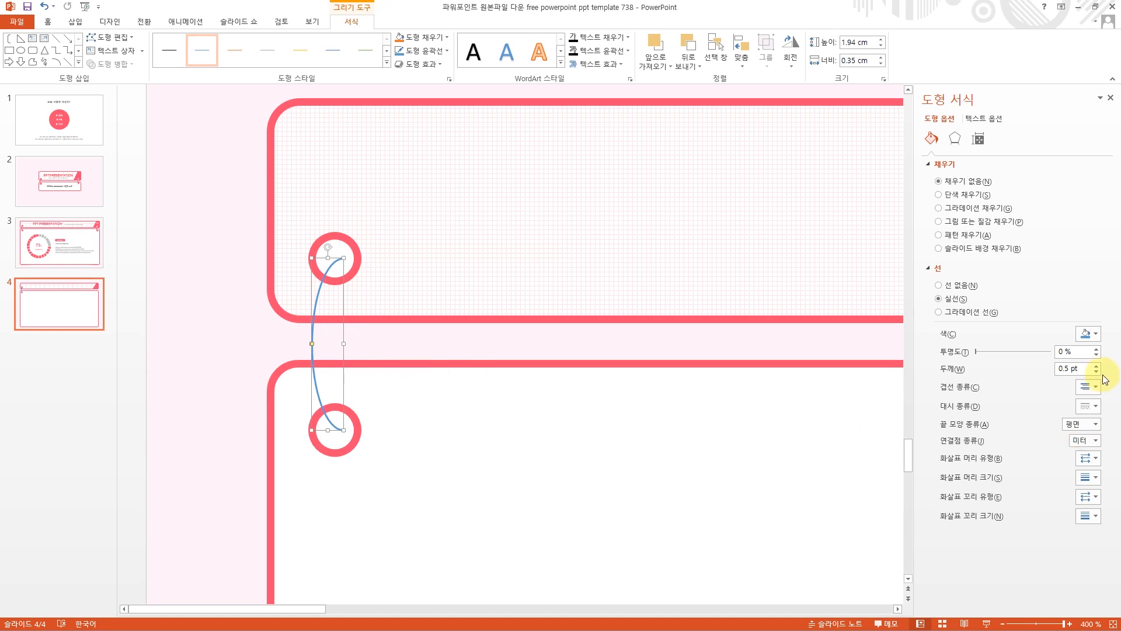
# Set the bracket's line to the matching coral pink with a width of 2.5 pt.
pyautogui.click(1087, 333)
pyautogui.click(1026, 450)
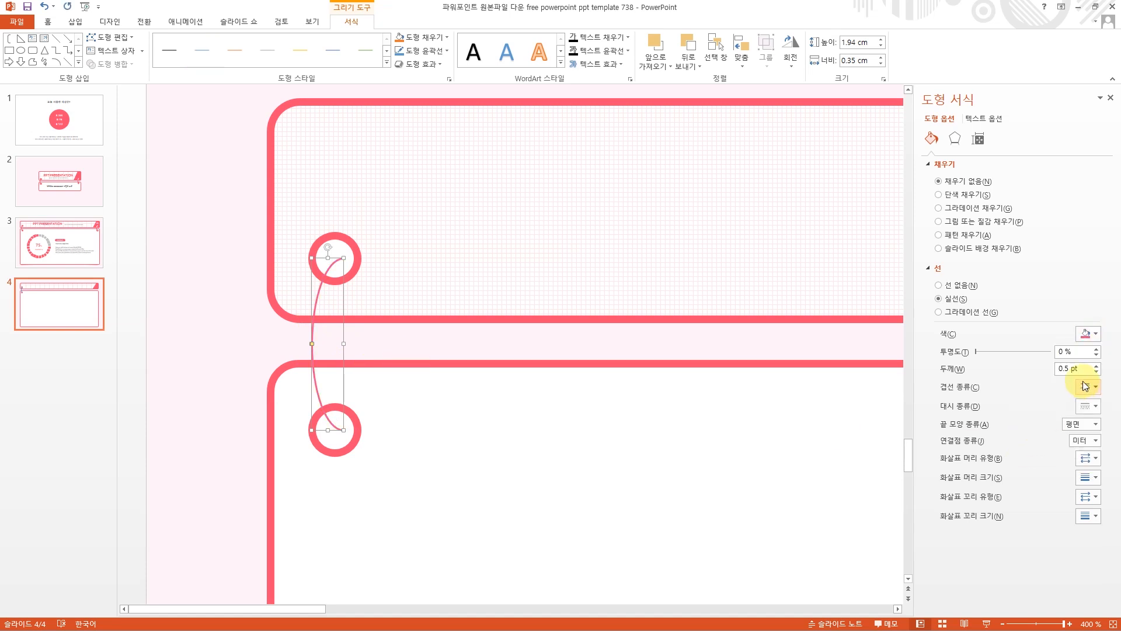
pyautogui.click(1096, 366)
pyautogui.click(1097, 366)
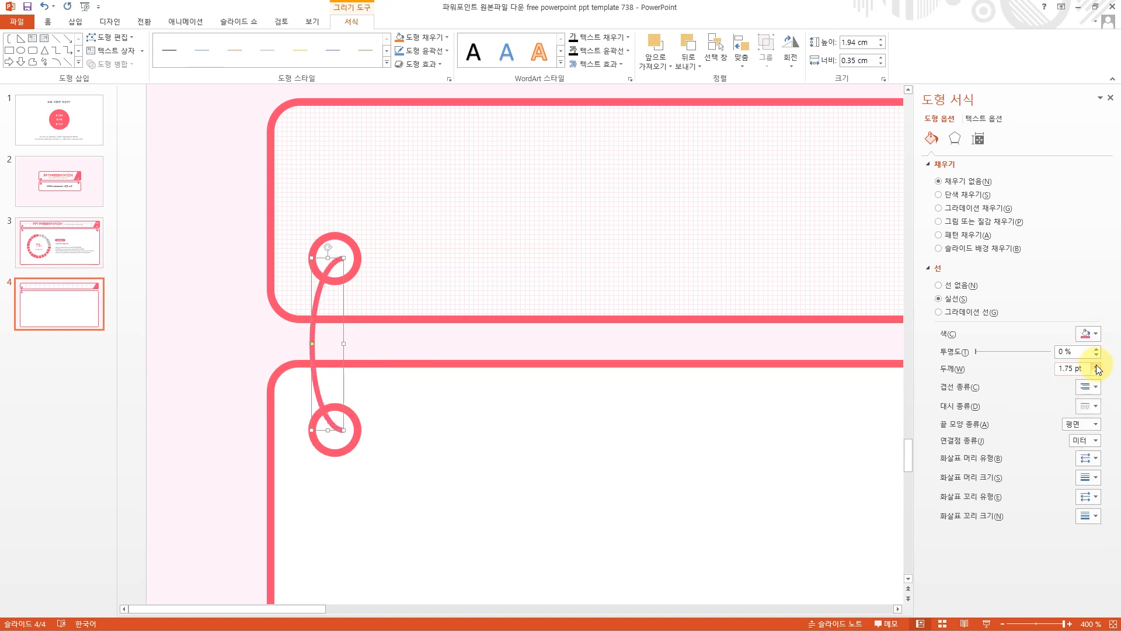
pyautogui.click(1097, 365)
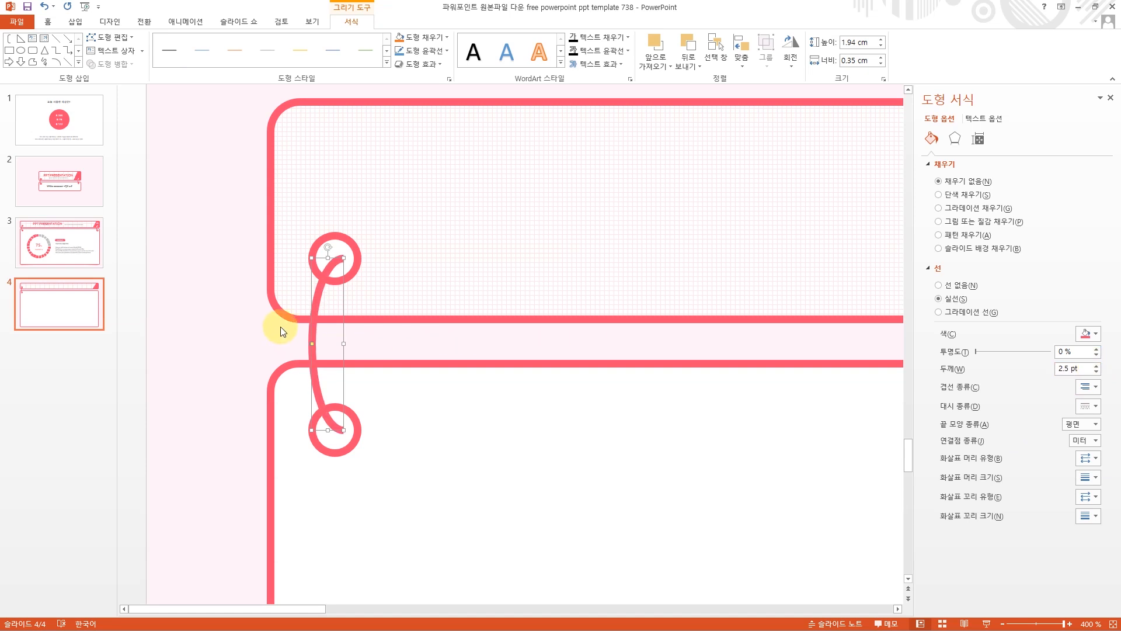
# Copy both circles with their bracket and place the copy across the right ends of the banner and panel.
pyautogui.scroll(-5, 241, 401)
pyautogui.moveTo(187, 205); pyautogui.dragTo(306, 385)
pyautogui.hotkey('ctrl', 'c')
pyautogui.hotkey('ctrl', 'v')
pyautogui.moveTo(236, 280); pyautogui.dragTo(789, 281)
pyautogui.scroll(-3, 829, 362)
pyautogui.scroll(-2, 831, 367)
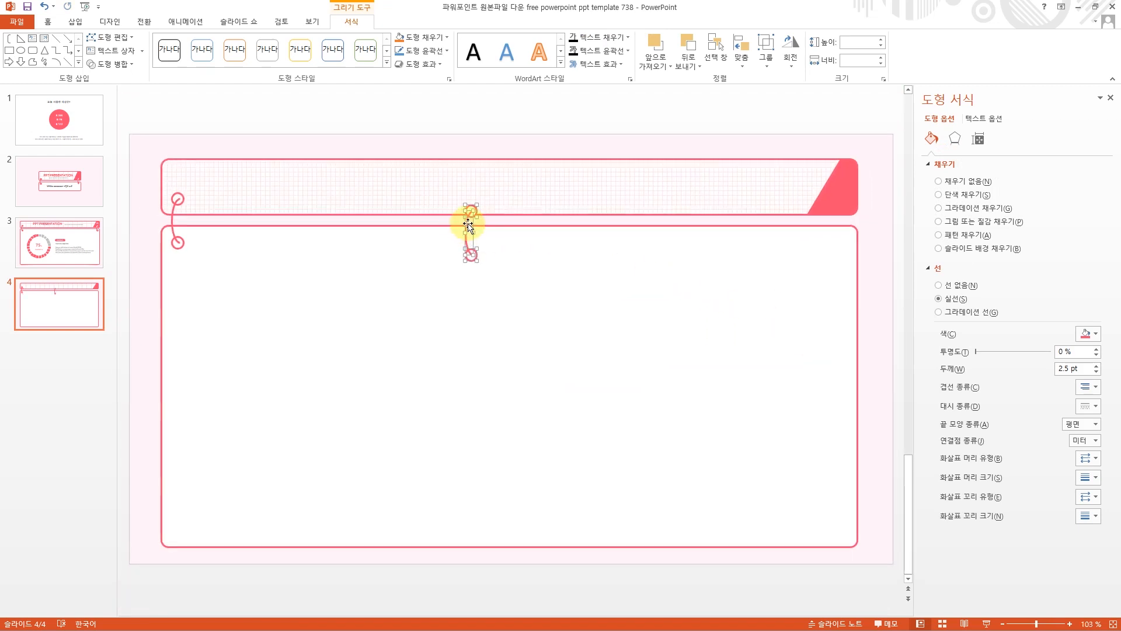
pyautogui.moveTo(469, 224); pyautogui.dragTo(833, 215)
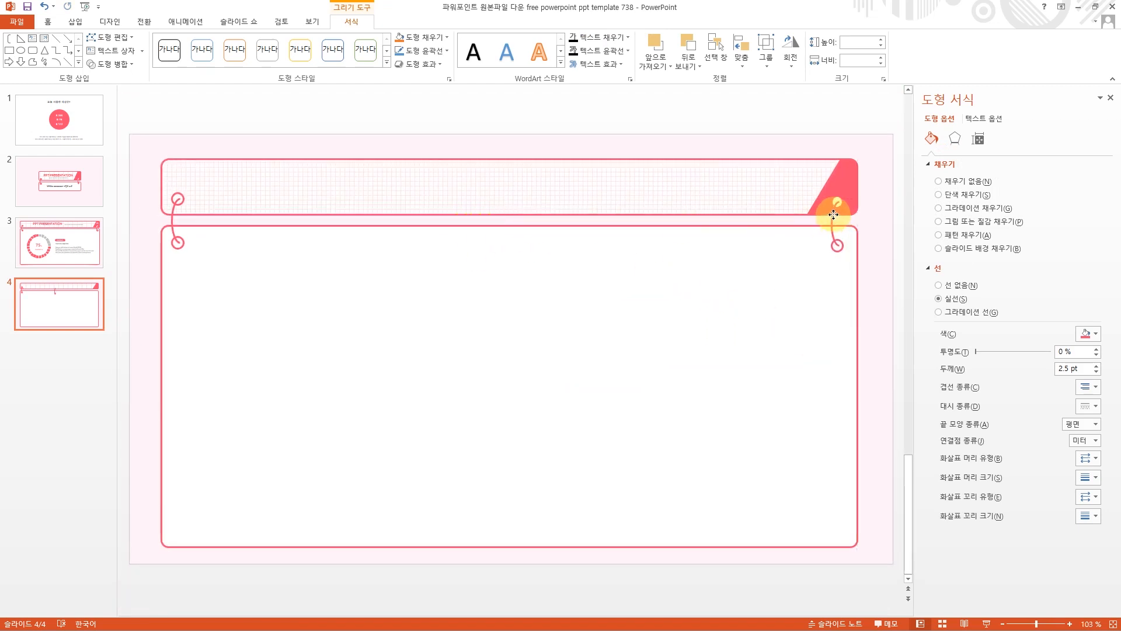
pyautogui.click(873, 221)
# Check the connector on slide 3, and shift slide 4's right-hand connector slightly closer to the panel's right edge.
pyautogui.click(64, 256)
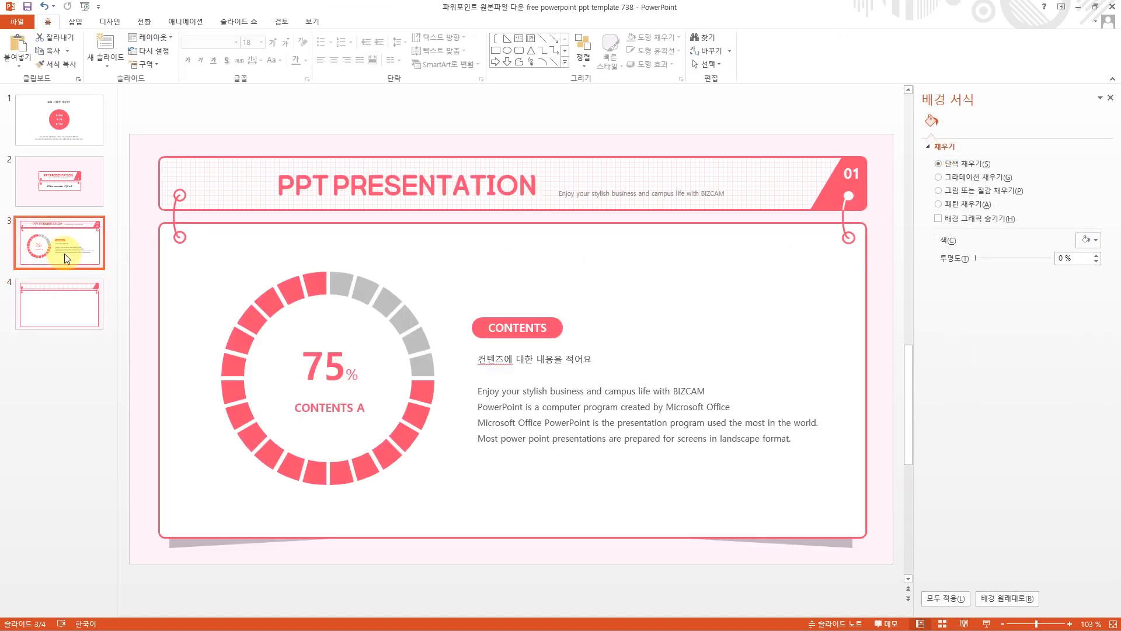
pyautogui.click(865, 194)
pyautogui.click(857, 195)
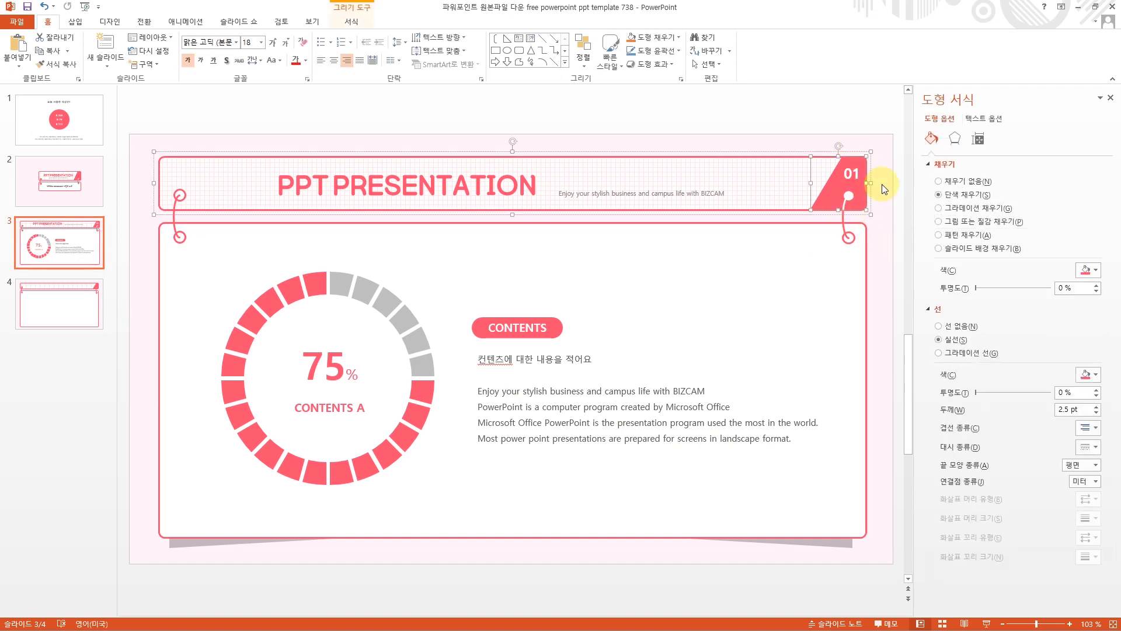
pyautogui.click(210, 131)
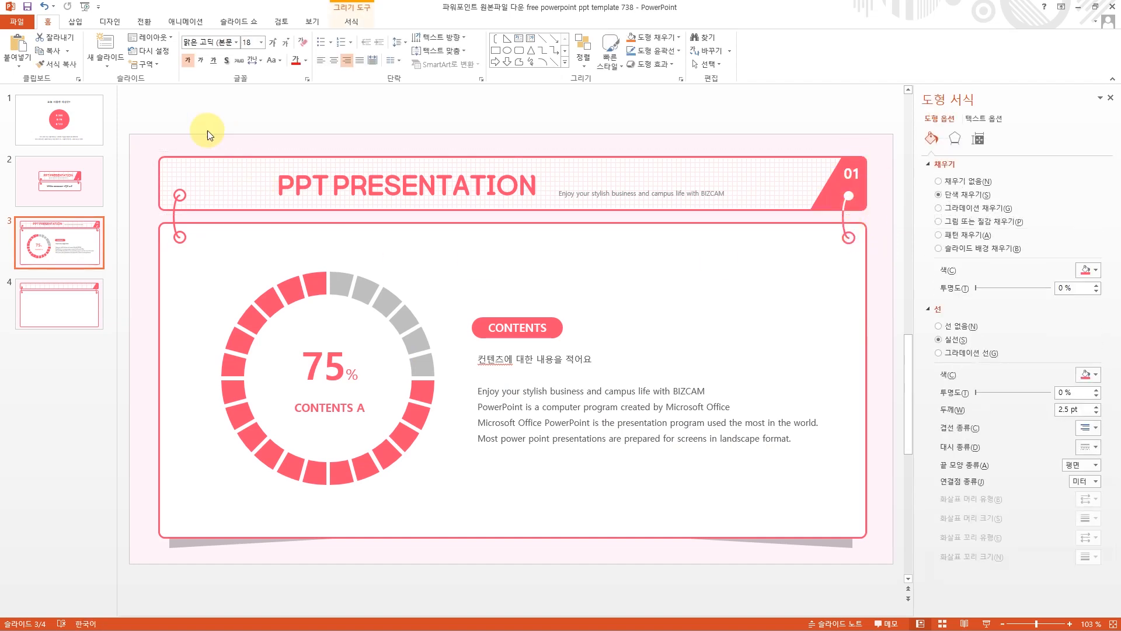
pyautogui.click(50, 301)
pyautogui.click(842, 220)
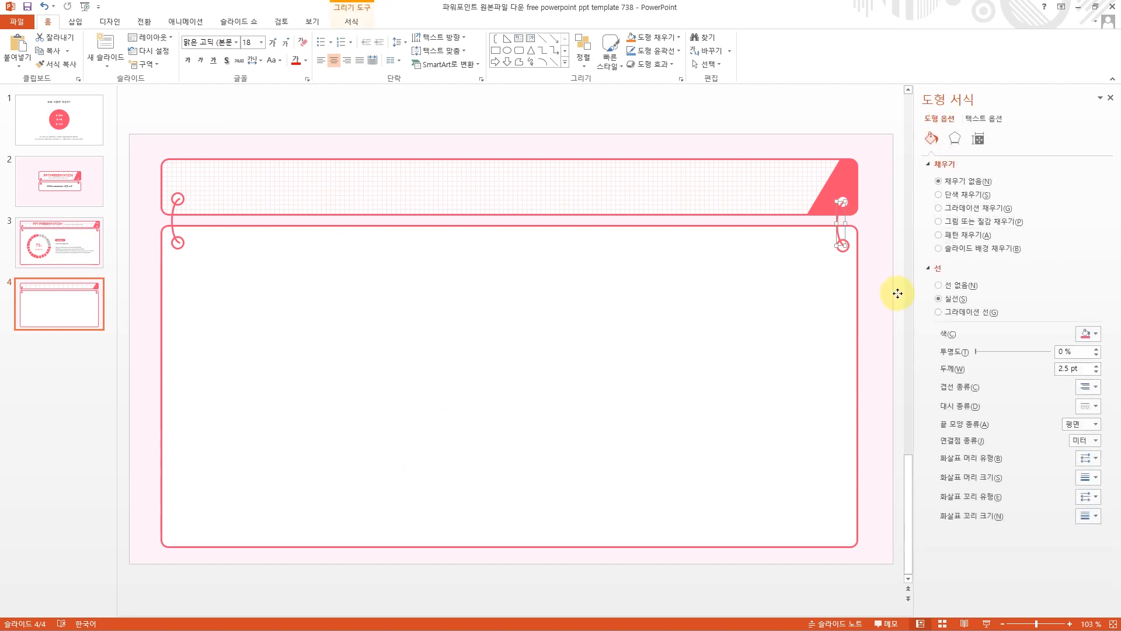
pyautogui.scroll(5, 870, 280)
pyautogui.moveTo(786, 236)
pyautogui.mouseDown()
pyautogui.moveTo(802, 228)
pyautogui.moveTo(791, 230)
pyautogui.mouseUp()
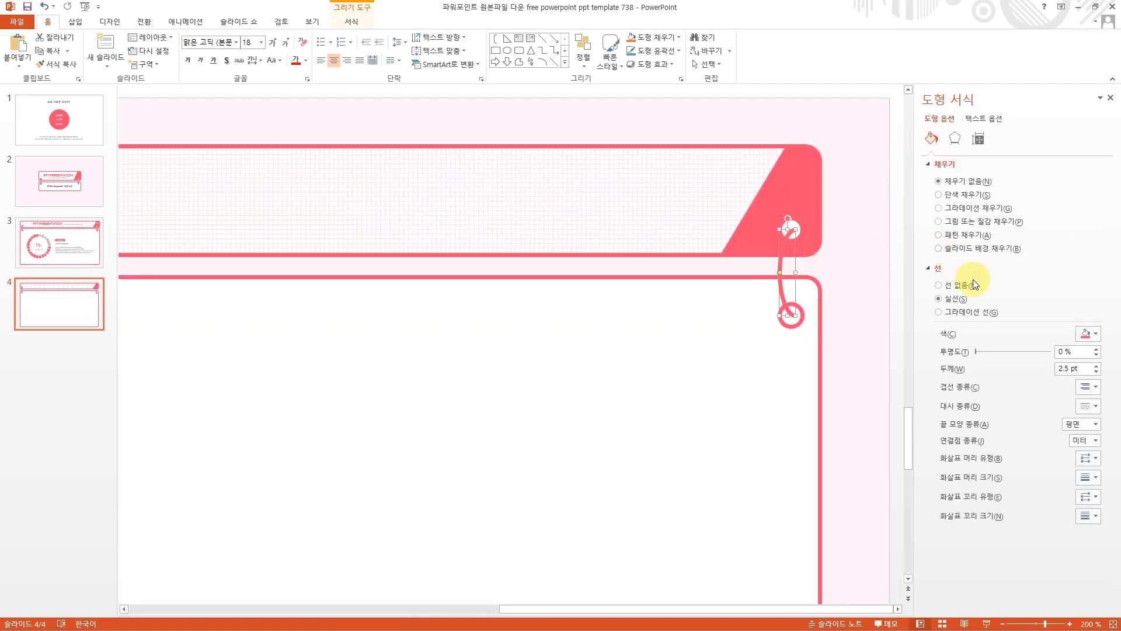
# Give the right-hand bracket a gradient line and remove the two middle gradient stops, leaving only the first and last.
pyautogui.click(982, 209)
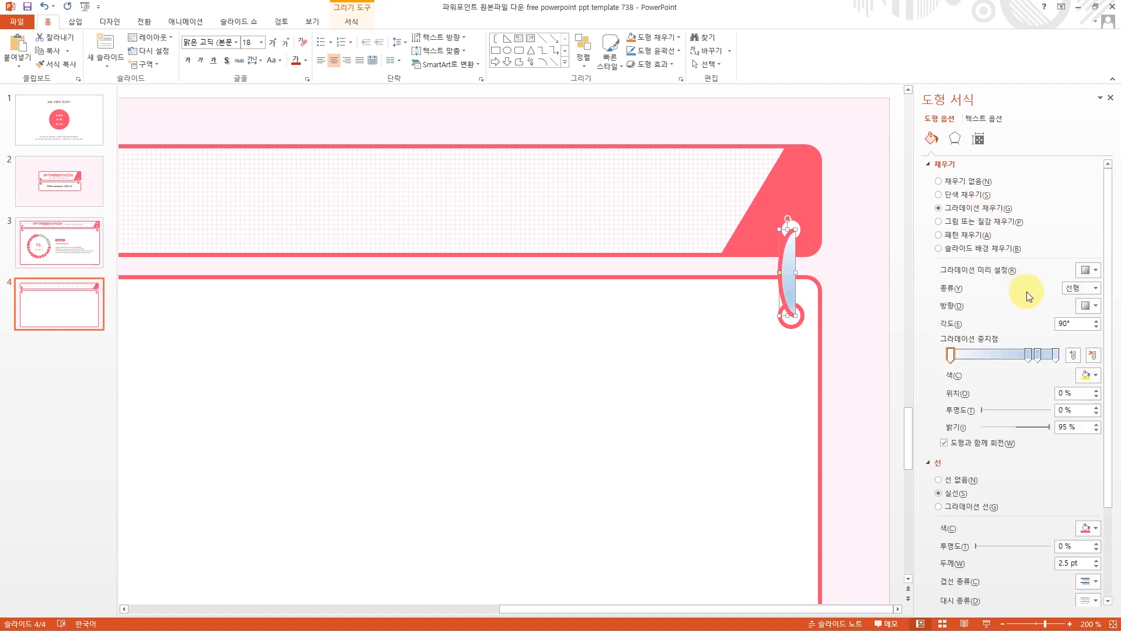
pyautogui.hotkey('ctrl', 'z')
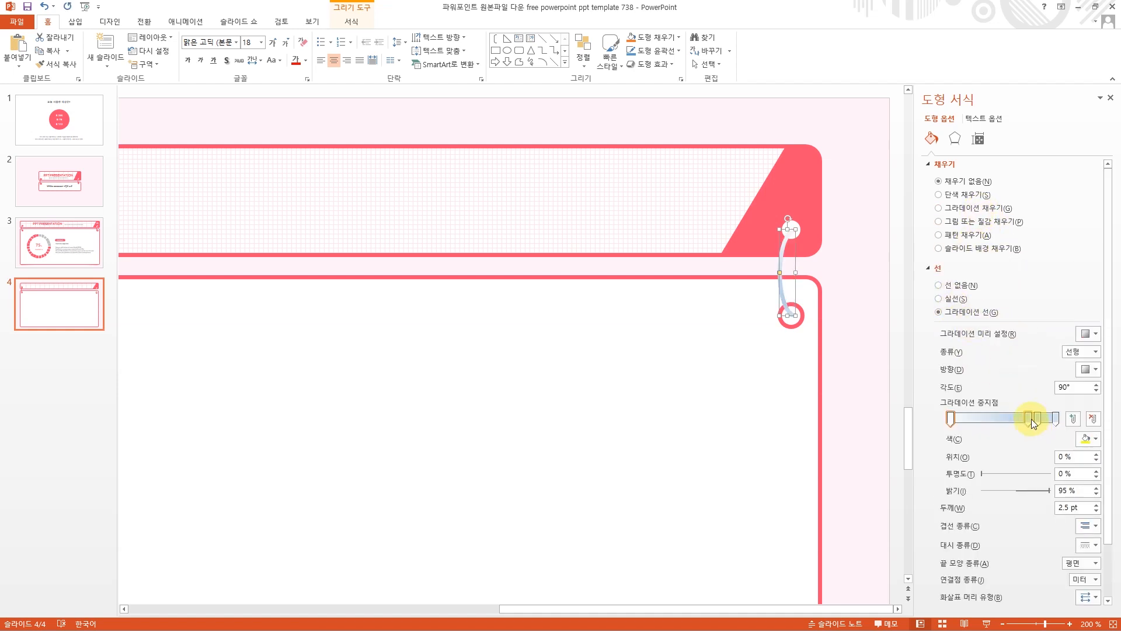
pyautogui.click(1030, 419)
pyautogui.moveTo(1039, 418); pyautogui.dragTo(996, 426)
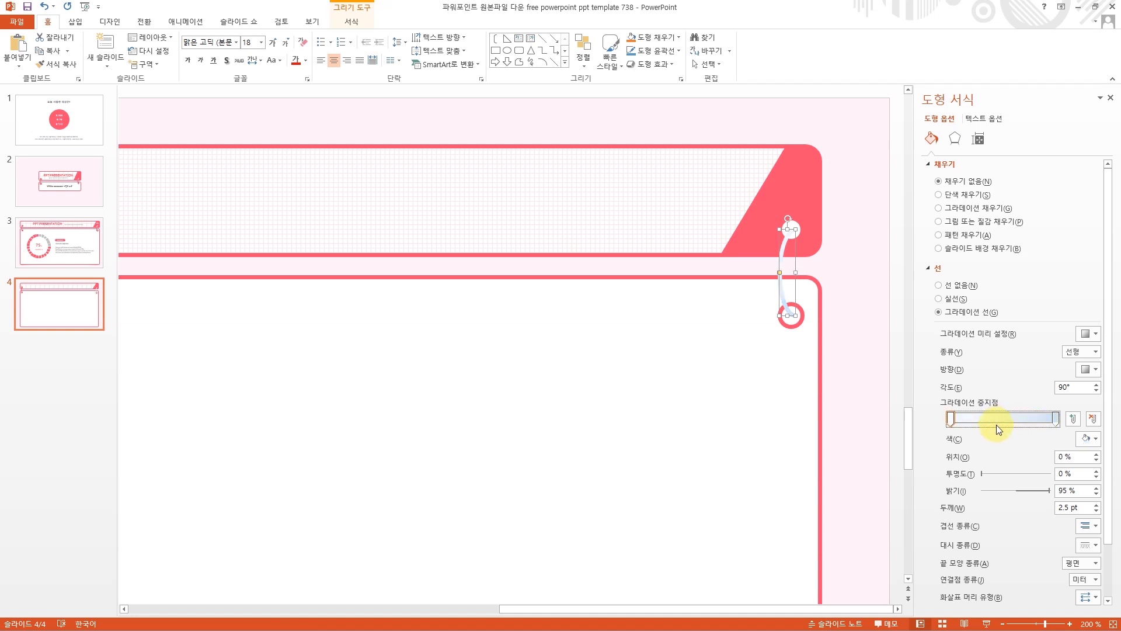
# Color the line's last gradient stop coral pink and place it at 33%, right beside the pale stop at 32%.
pyautogui.click(1055, 418)
pyautogui.click(1088, 438)
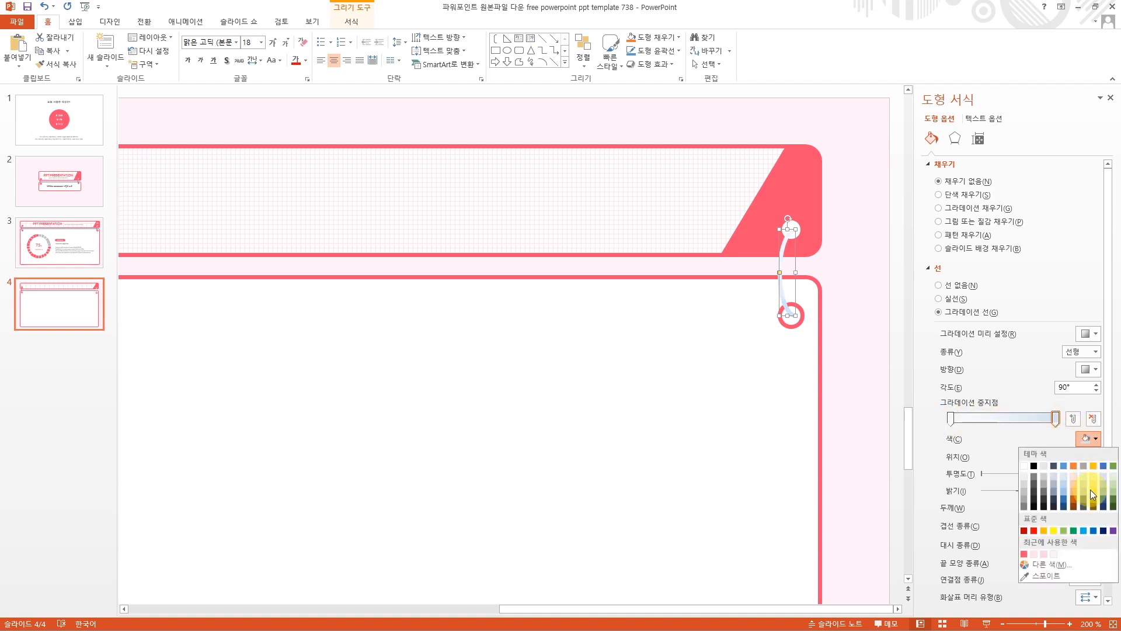
pyautogui.click(1024, 554)
pyautogui.moveTo(1056, 418); pyautogui.dragTo(984, 417)
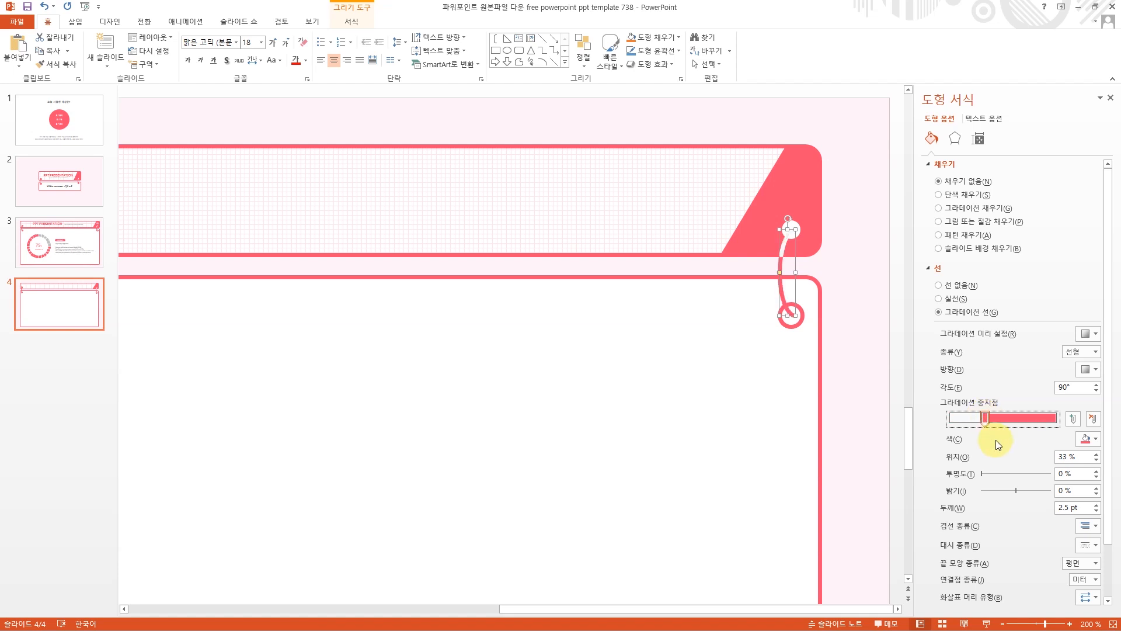
pyautogui.click(856, 311)
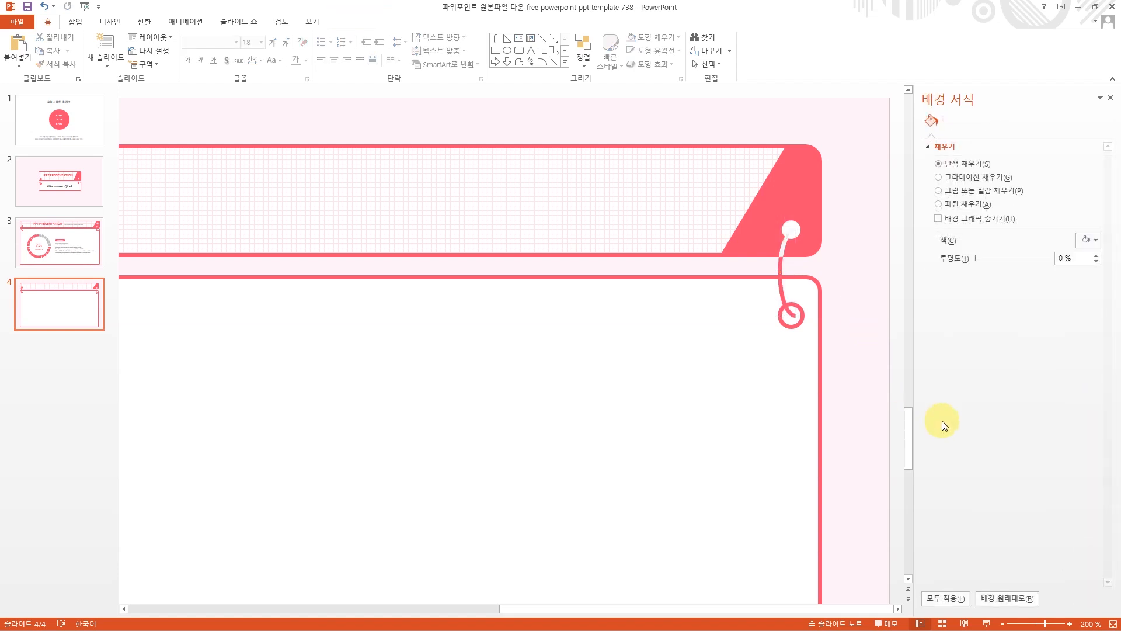
# Examine the gradient stop positions and angle of the right-hand bracket's line.
pyautogui.click(781, 248)
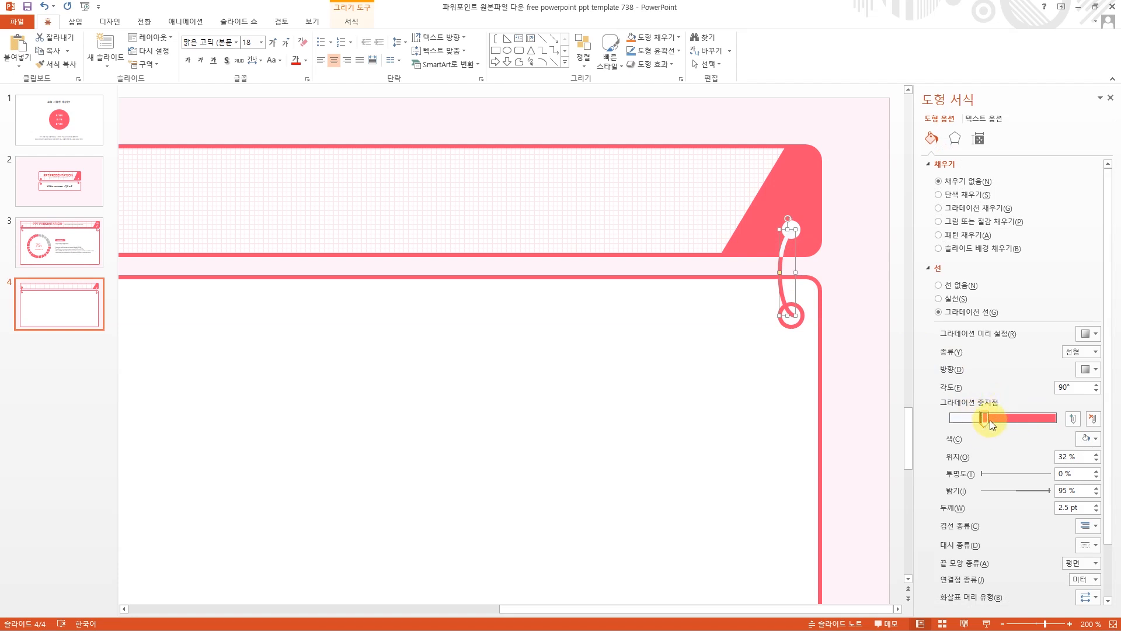
pyautogui.click(982, 419)
pyautogui.click(1096, 391)
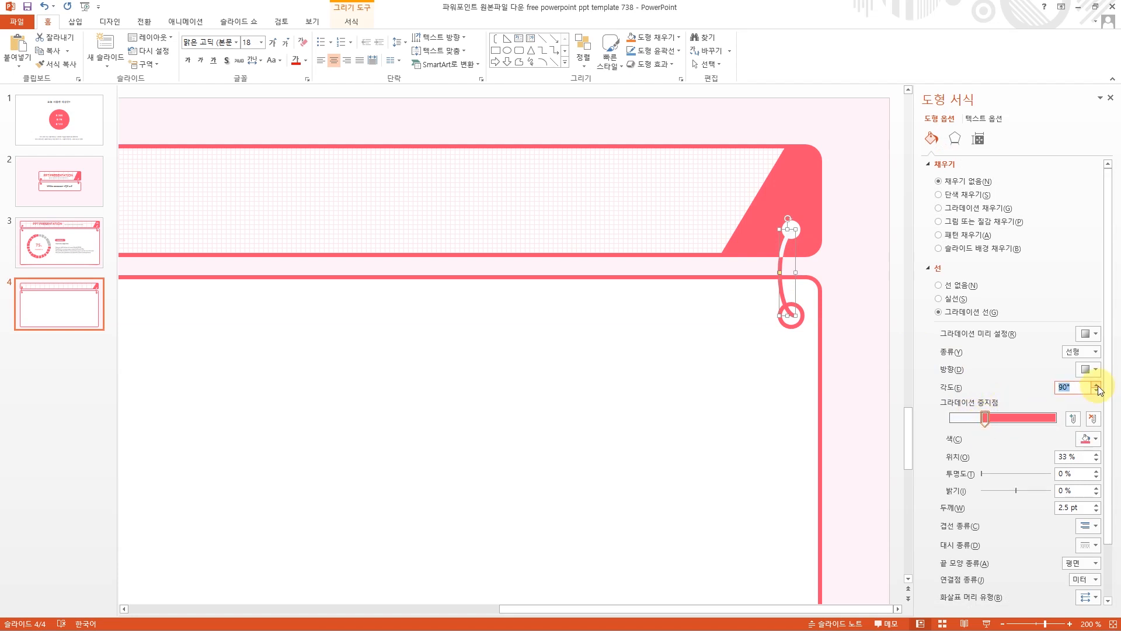
pyautogui.click(862, 320)
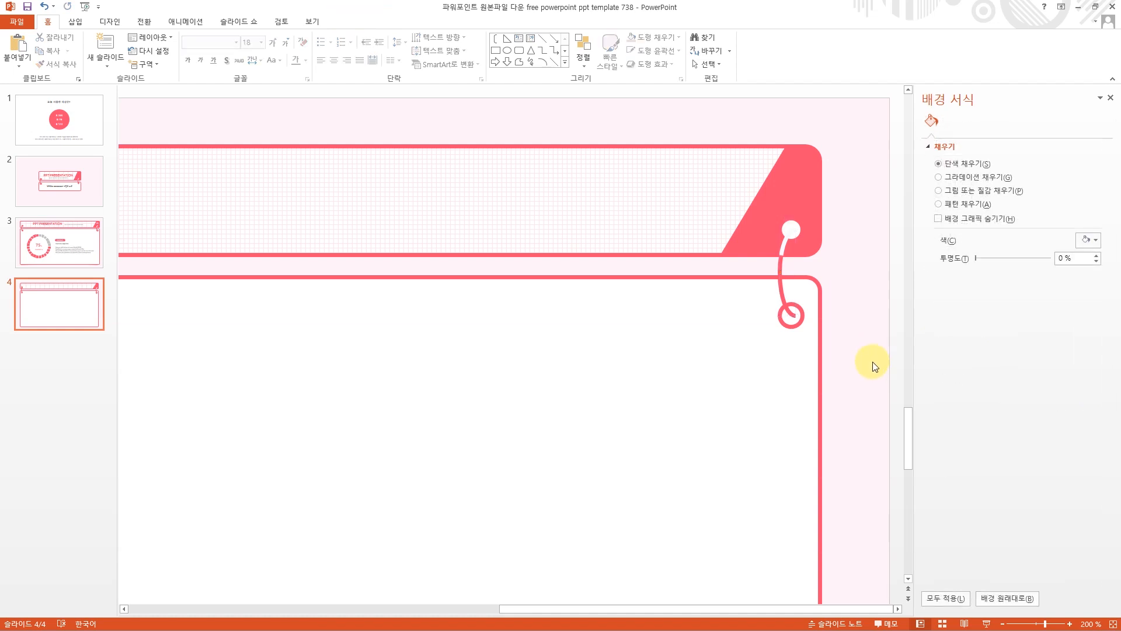
# Copy the PPT PRESENTATION title with its subtitle from slide 3 and paste it into slide 4's grid-patterned banner.
pyautogui.scroll(-3, 877, 383)
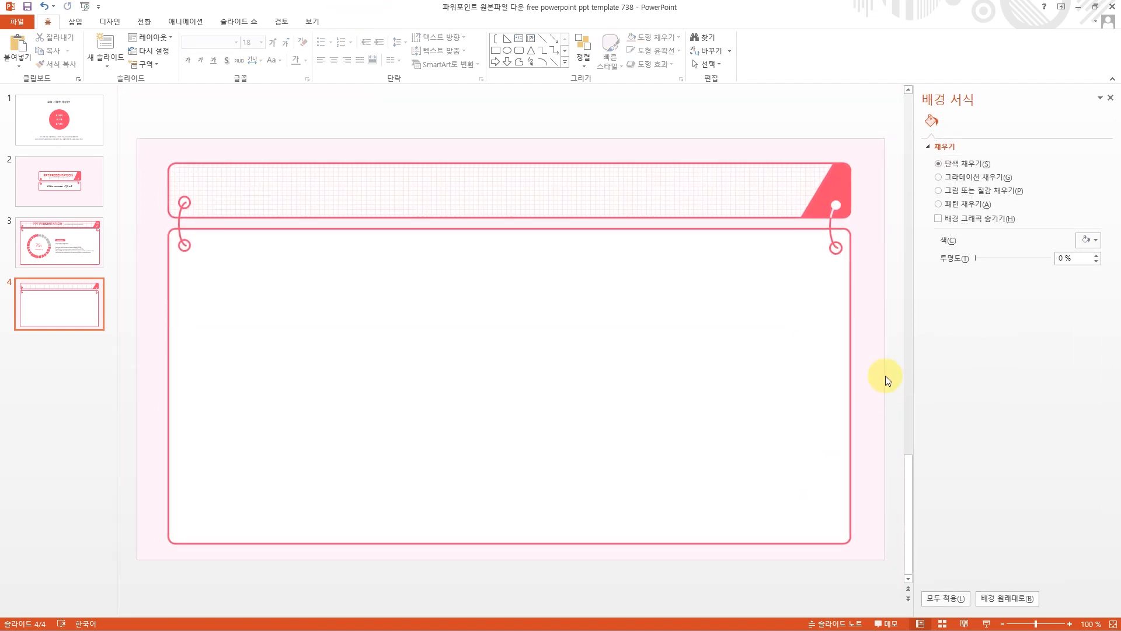
pyautogui.click(81, 187)
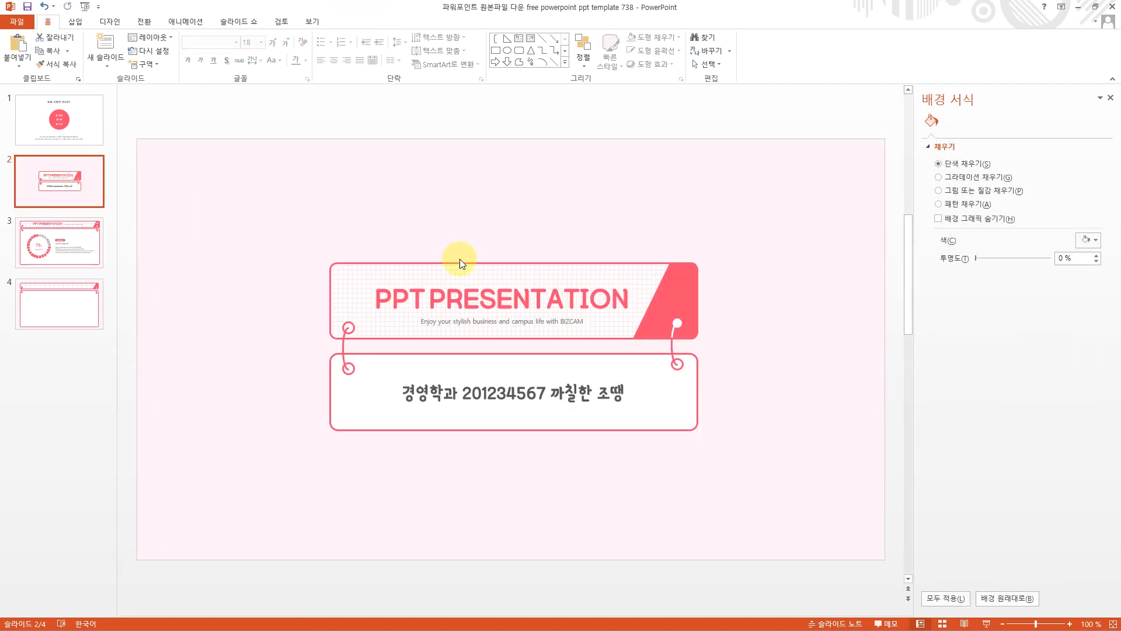
pyautogui.click(51, 238)
pyautogui.moveTo(285, 188); pyautogui.dragTo(785, 190)
pyautogui.hotkey('ctrl', 'c')
pyautogui.click(70, 316)
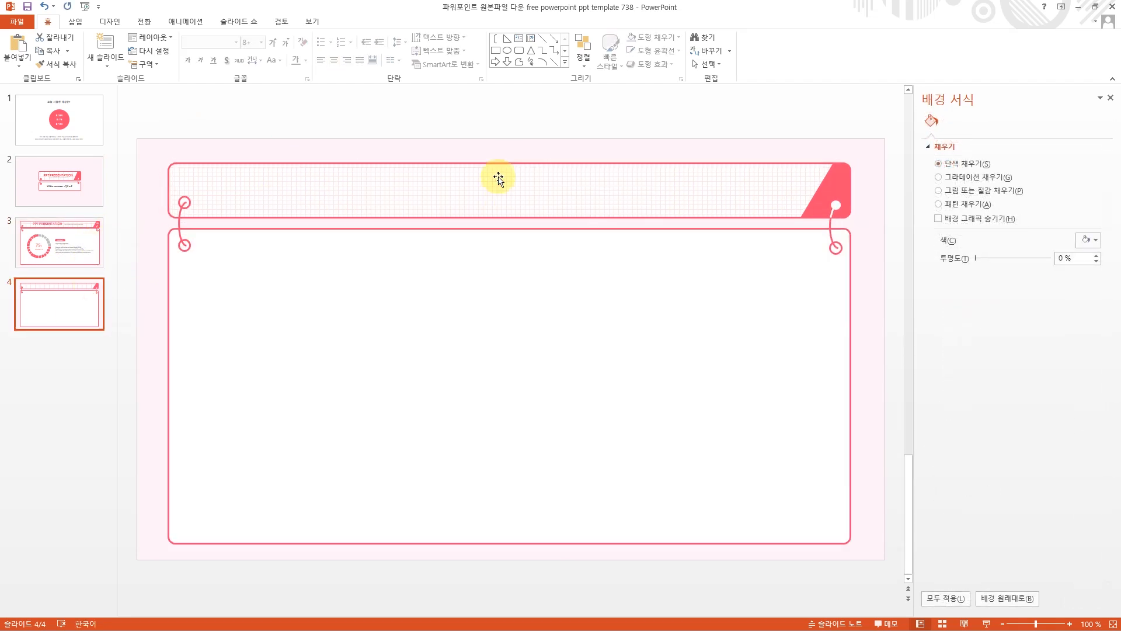
pyautogui.click(498, 176)
pyautogui.rightClick(498, 176)
pyautogui.click(549, 242)
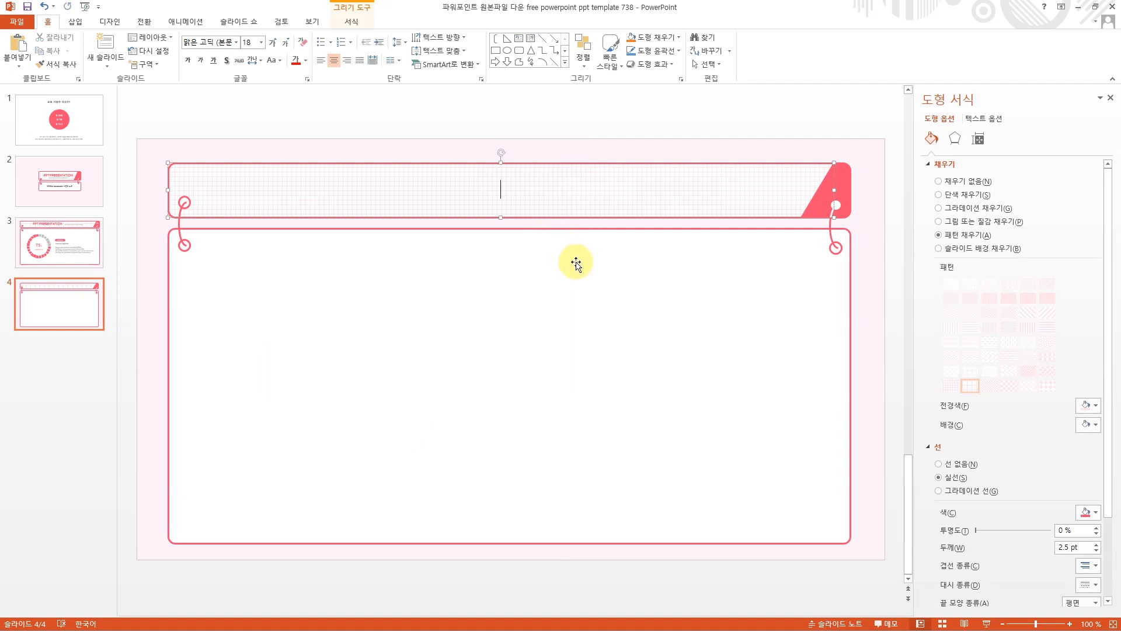
pyautogui.hotkey('ctrl', 'v')
pyautogui.hotkey('ctrl', 'z')
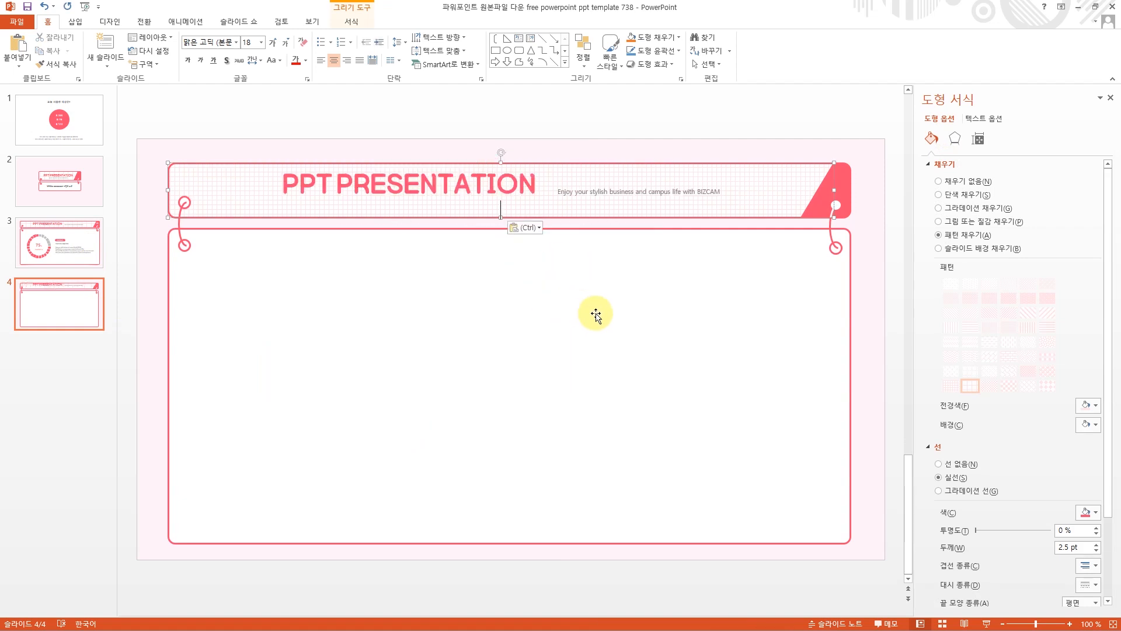
pyautogui.click(197, 218)
# Copy the segmented ring chart, CONTENTS label and body text from slide 3 onto slide 4's white panel.
pyautogui.click(65, 247)
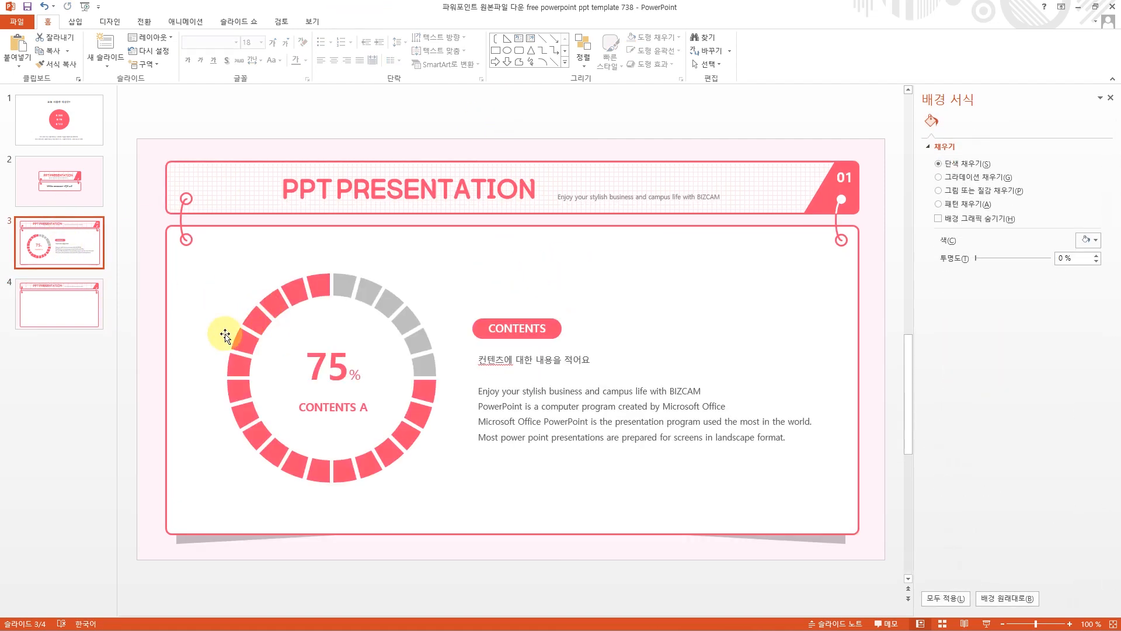
pyautogui.moveTo(150, 246); pyautogui.dragTo(919, 520)
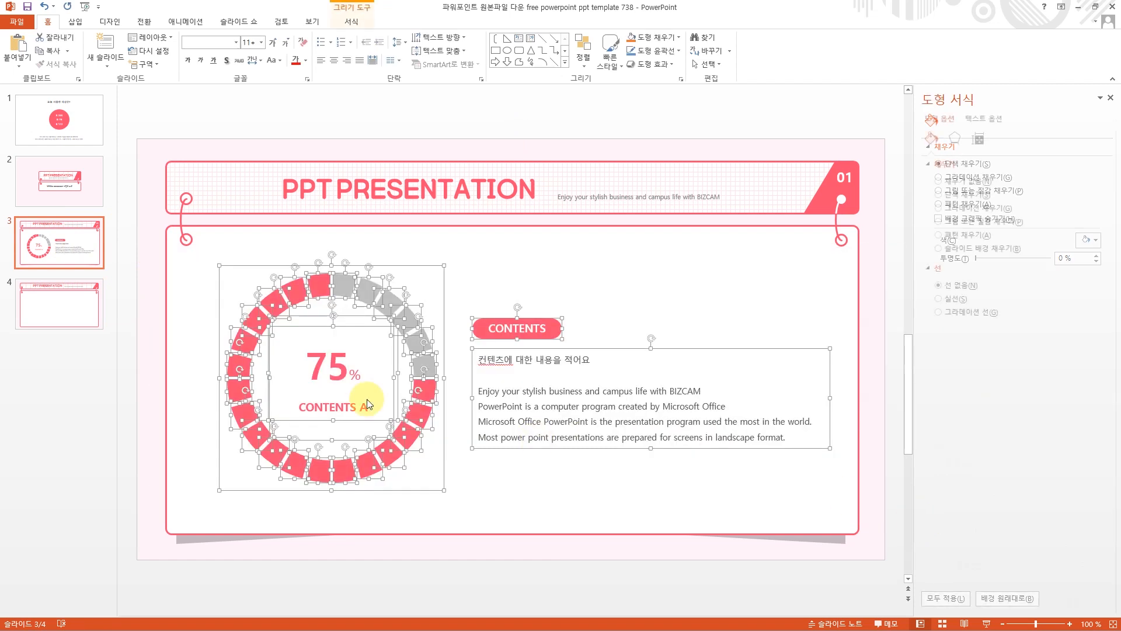
pyautogui.click(27, 301)
pyautogui.hotkey('ctrl', 'v')
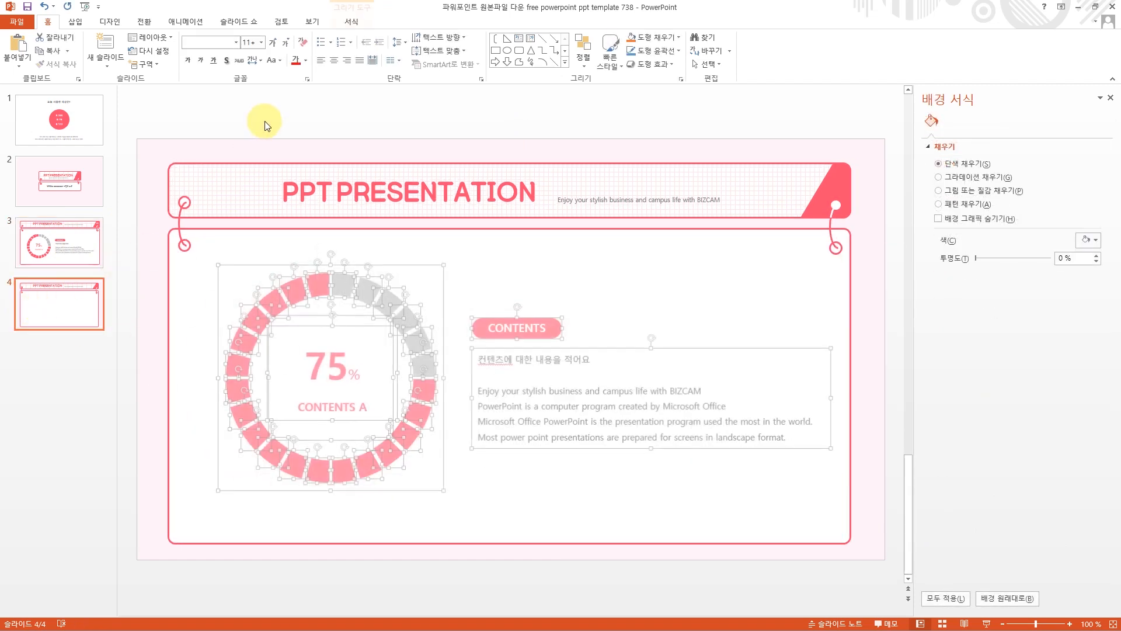
pyautogui.press('Escape')
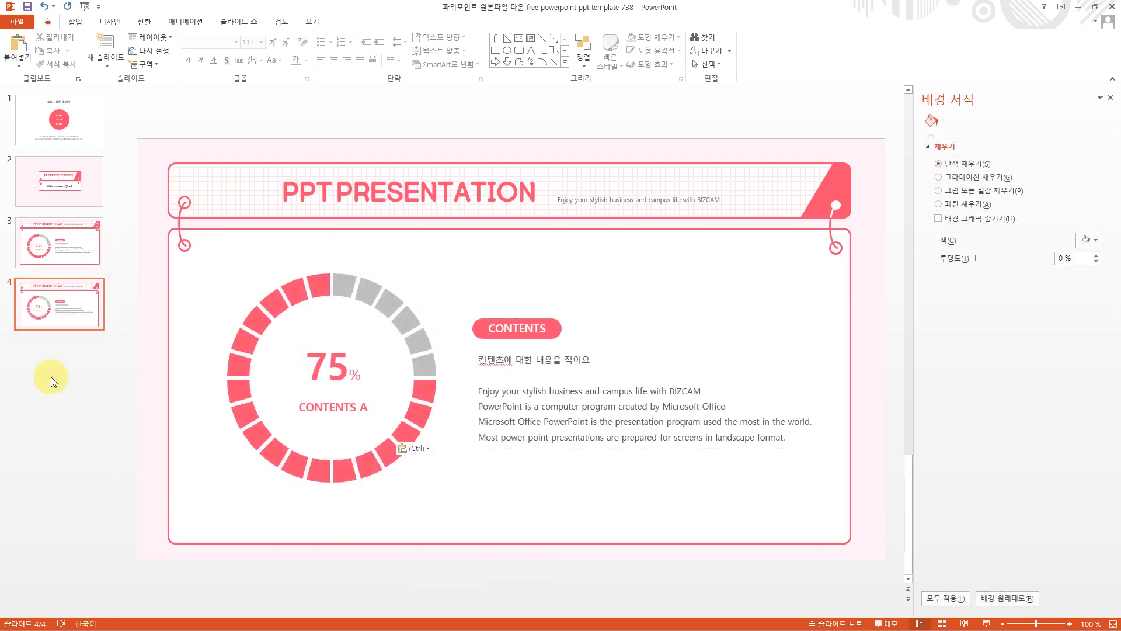
# Compare with slide 3's panel shadow, try a downward outer shadow preset on slide 4's content panel, and undo it.
pyautogui.click(50, 244)
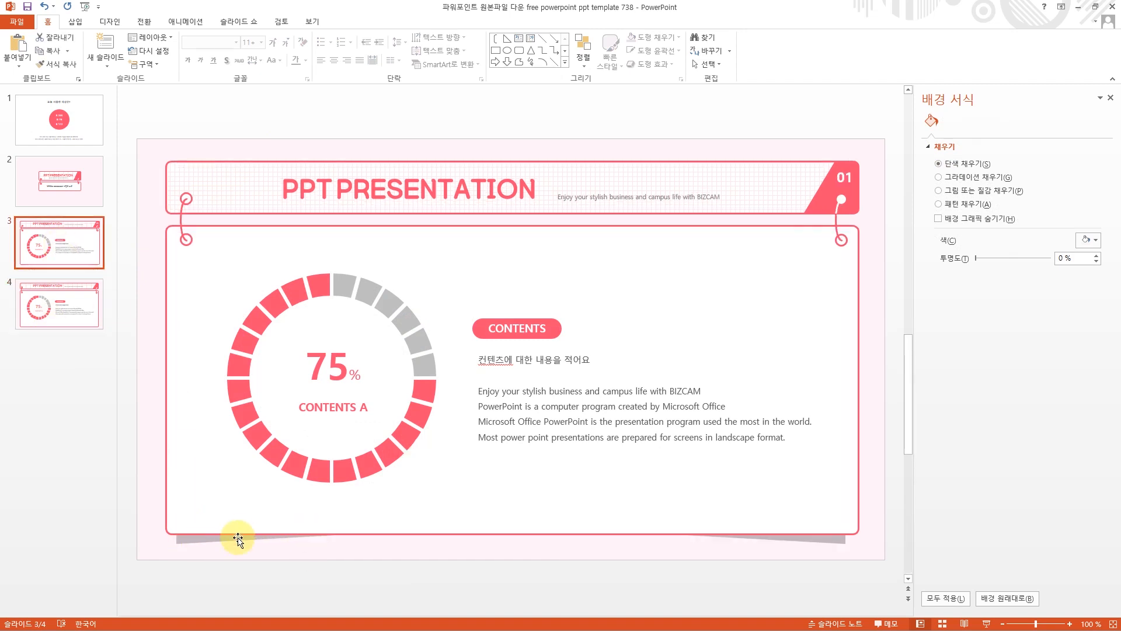
pyautogui.click(94, 303)
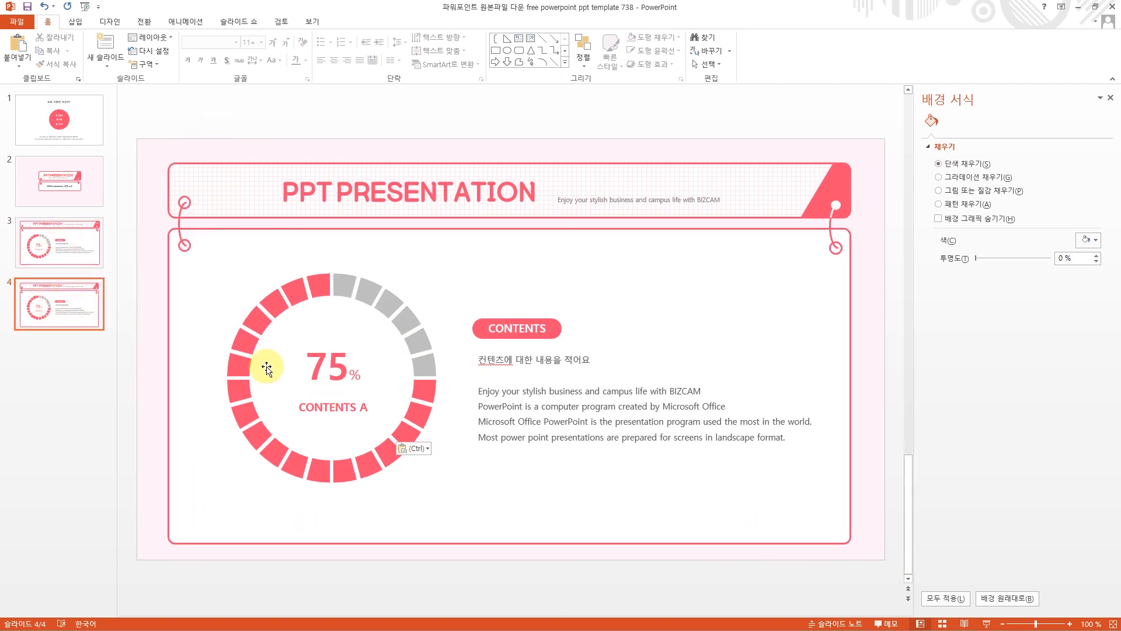
pyautogui.click(216, 534)
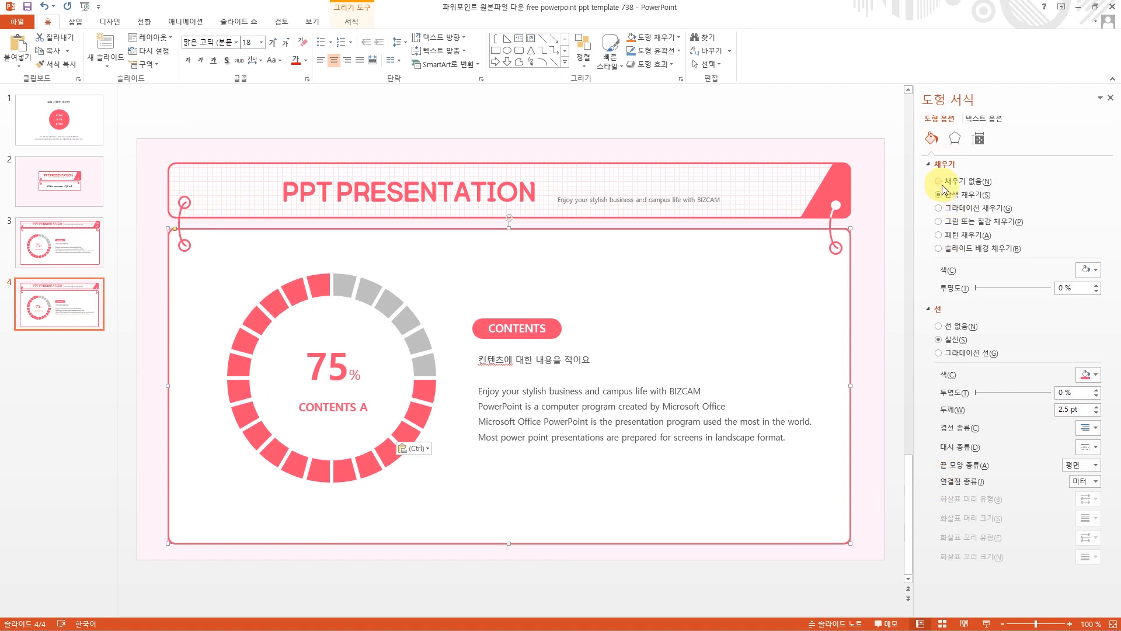
pyautogui.click(955, 140)
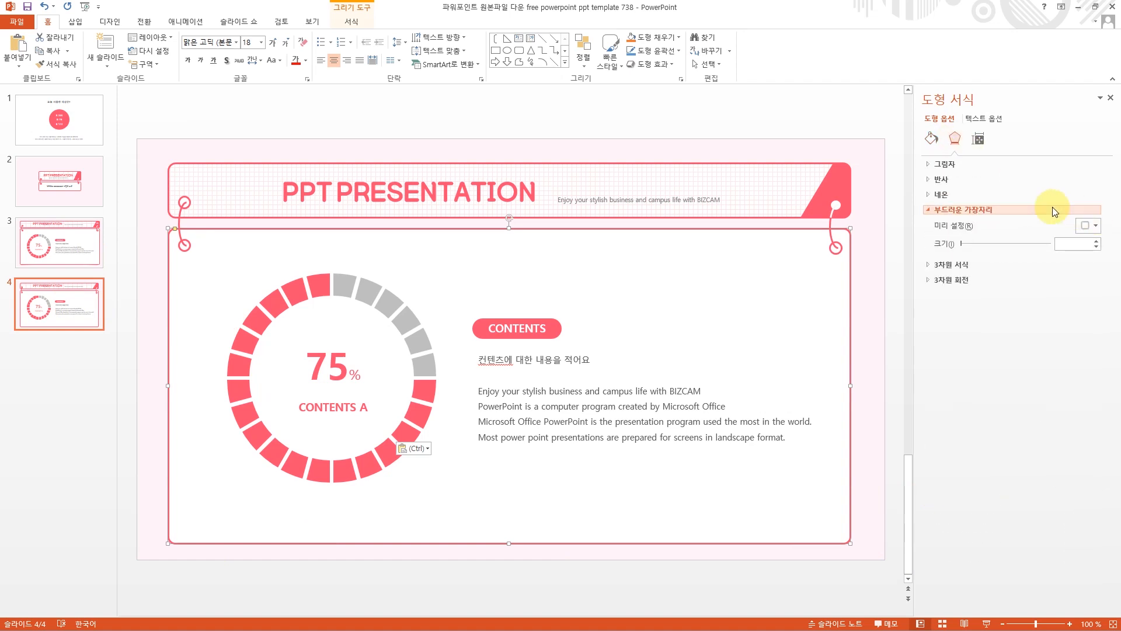
pyautogui.click(963, 169)
pyautogui.click(1089, 179)
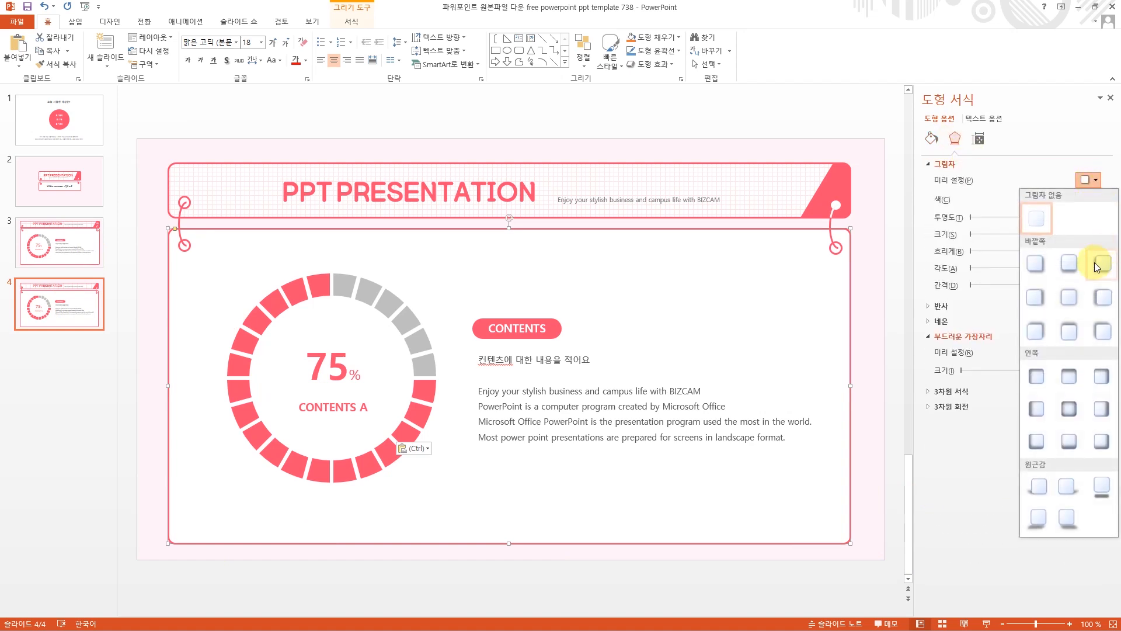
pyautogui.click(1071, 266)
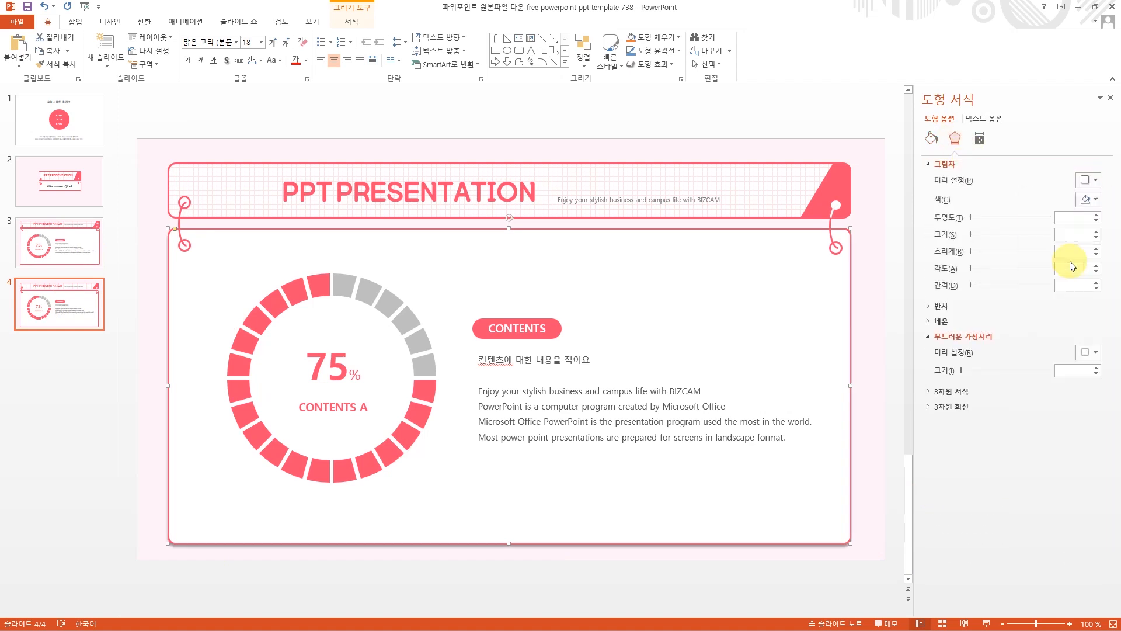
pyautogui.click(842, 576)
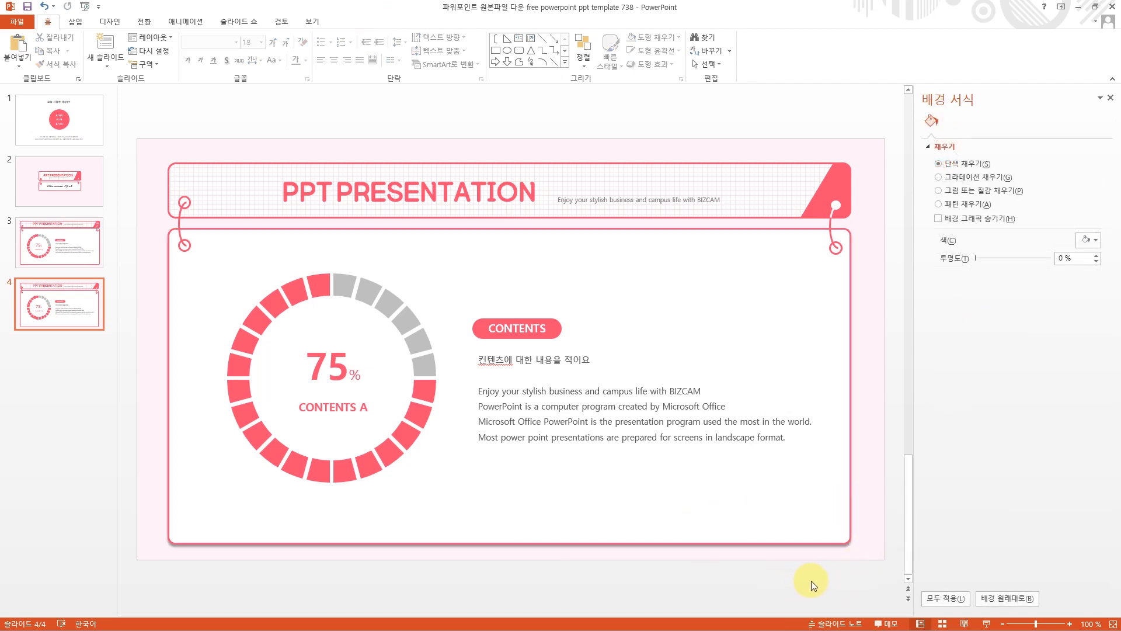
pyautogui.hotkey('ctrl', 'z')
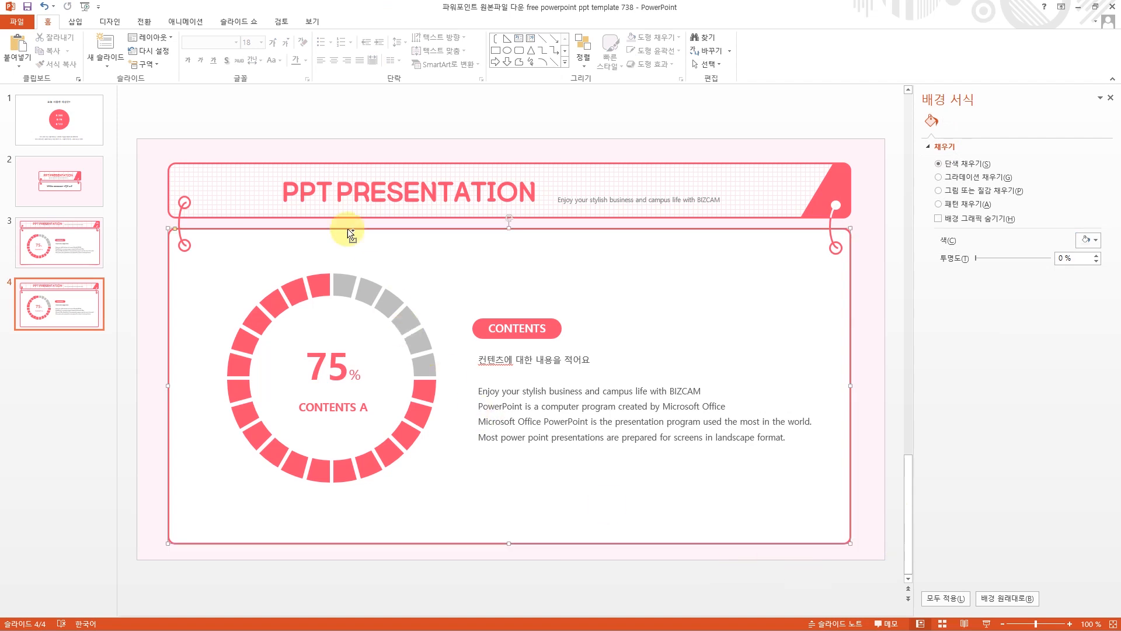